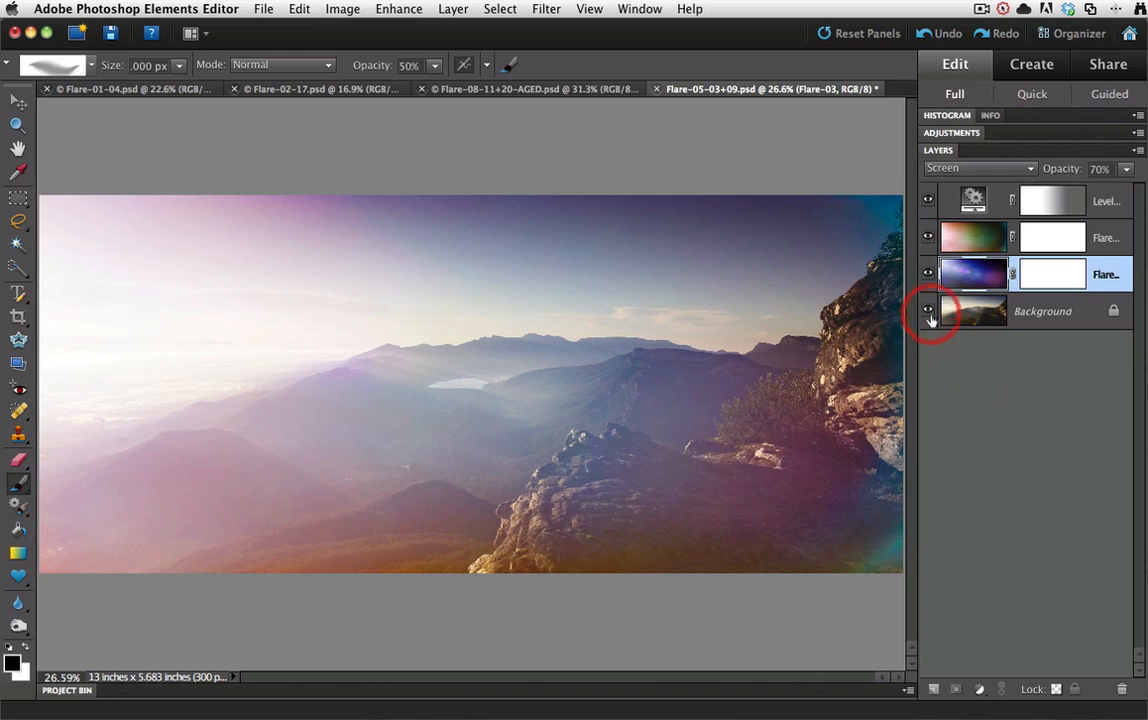
- Compare the landscape photo with and without its flare and levels layers, and select the Flare-09 layer
alt+click(928, 312)
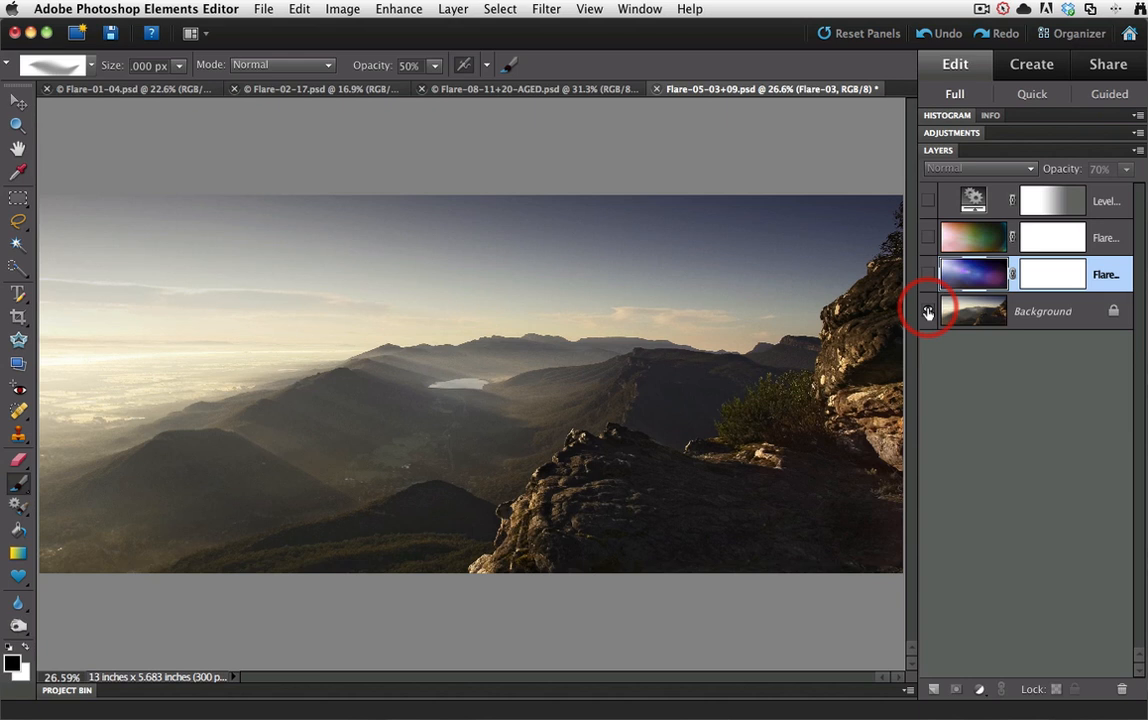
alt+click(928, 312)
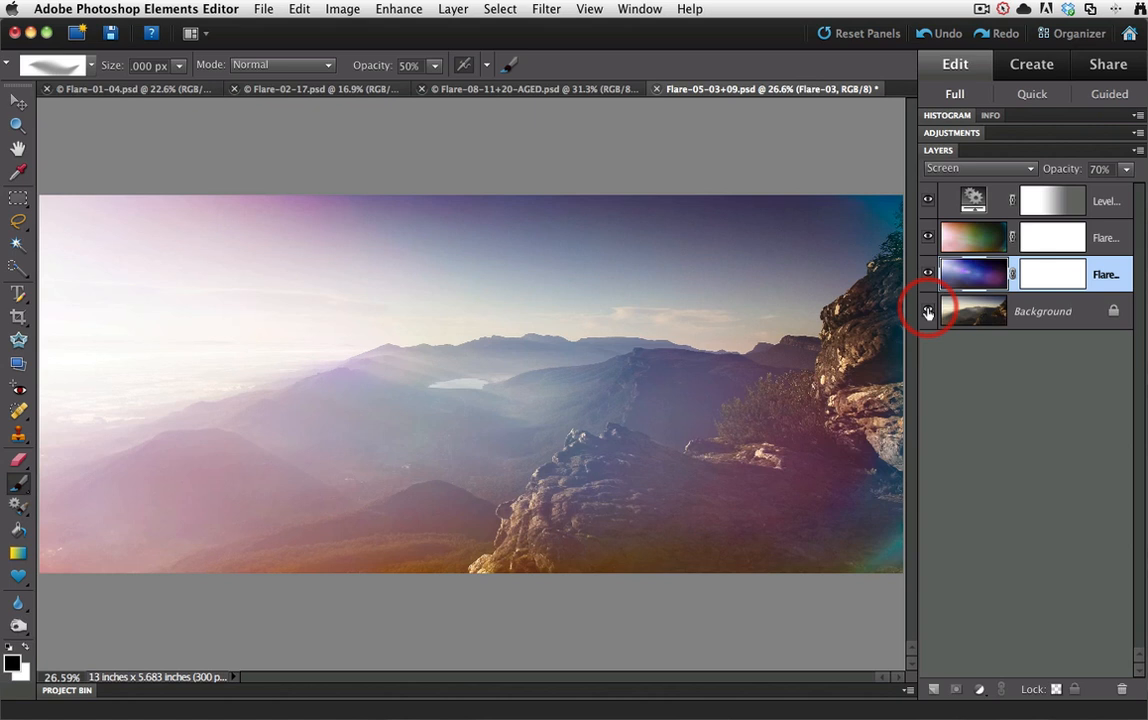
click(973, 242)
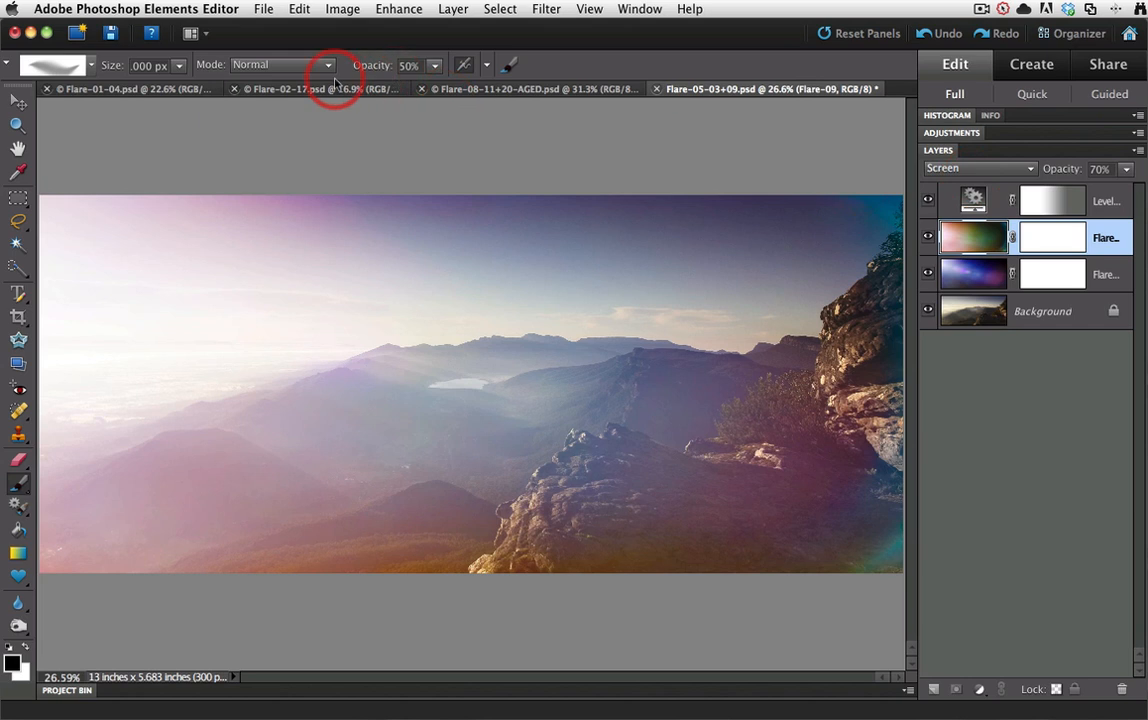
- Preview all flare images in the Horizontal folder together as an enlarged index sheet
click(265, 10)
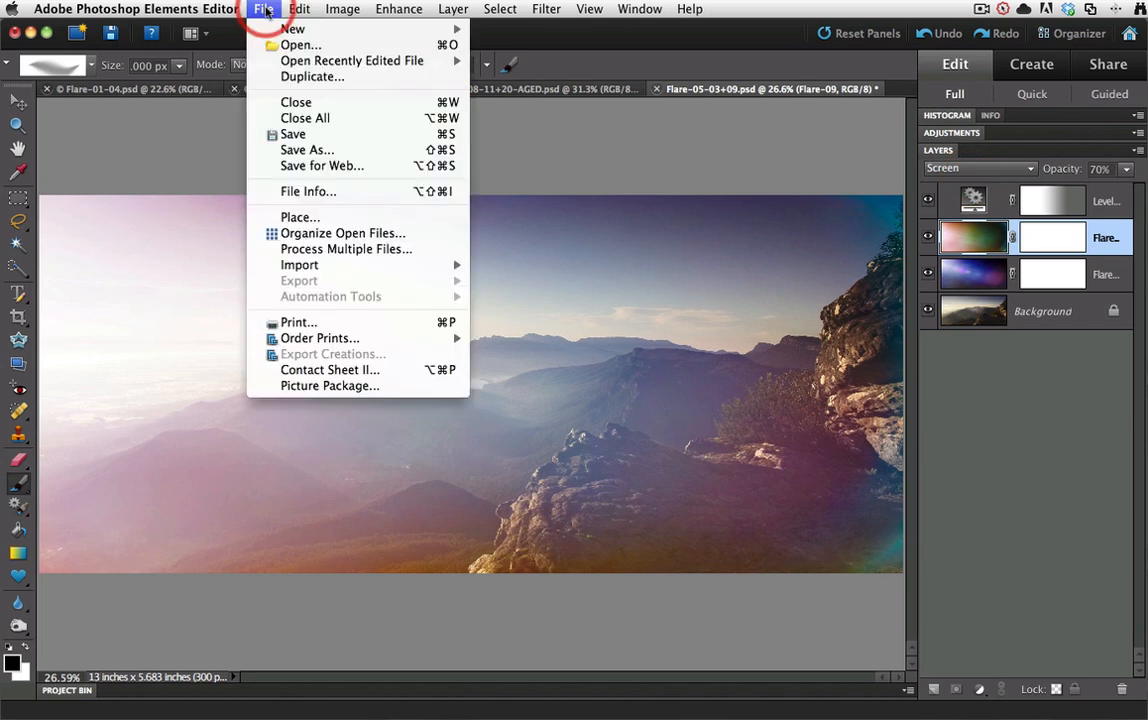
click(272, 45)
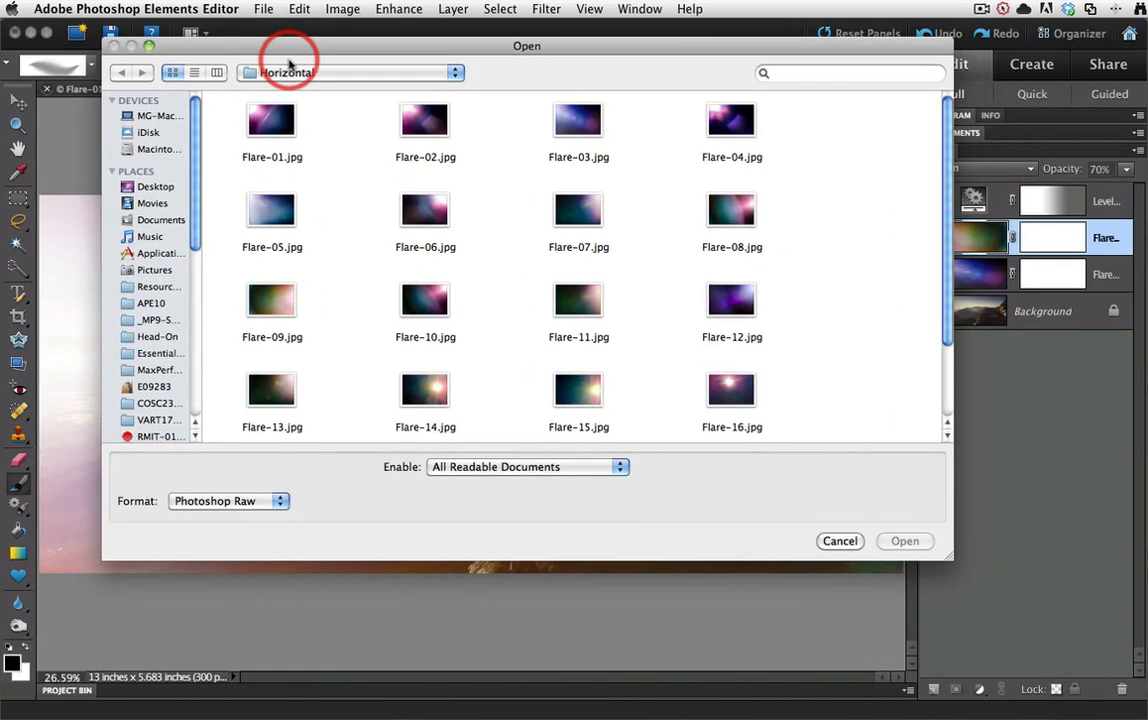
key(super+a)
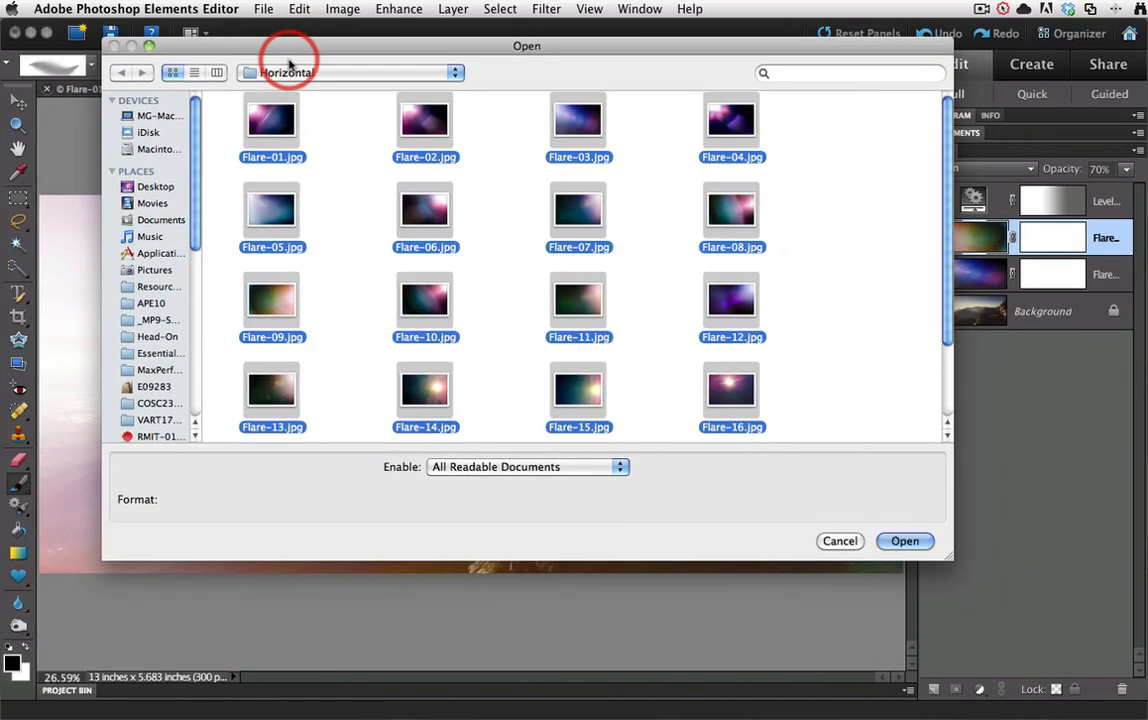
key(Return)
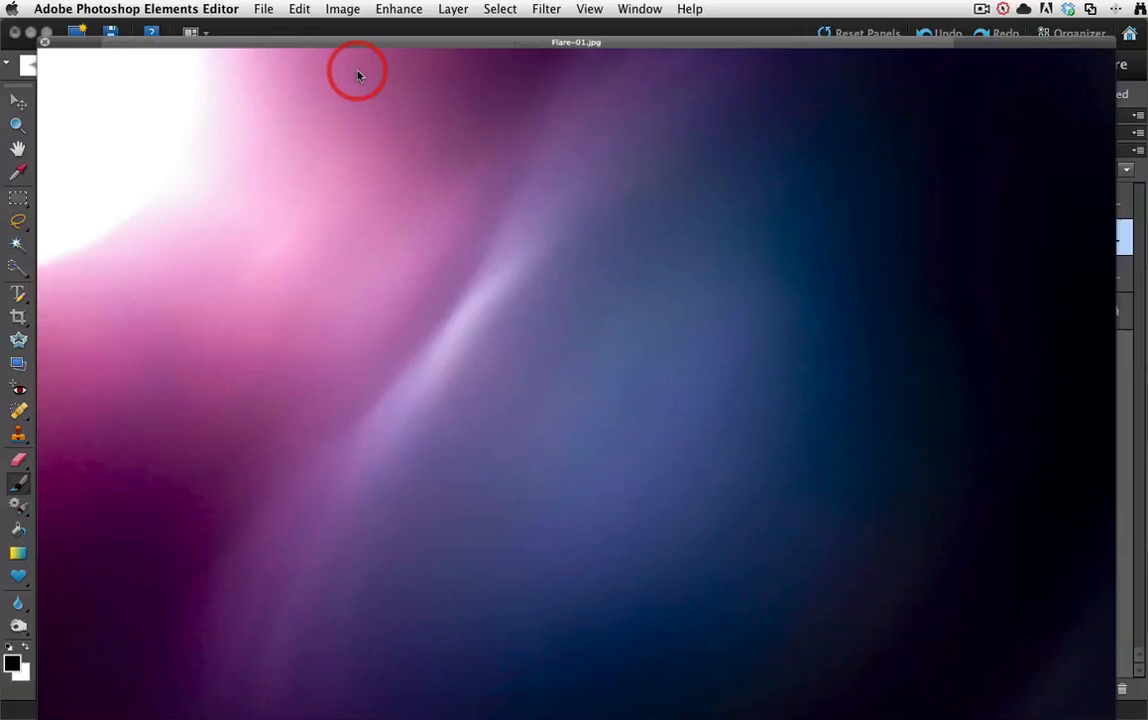
drag(1147, 719, 1126, 699)
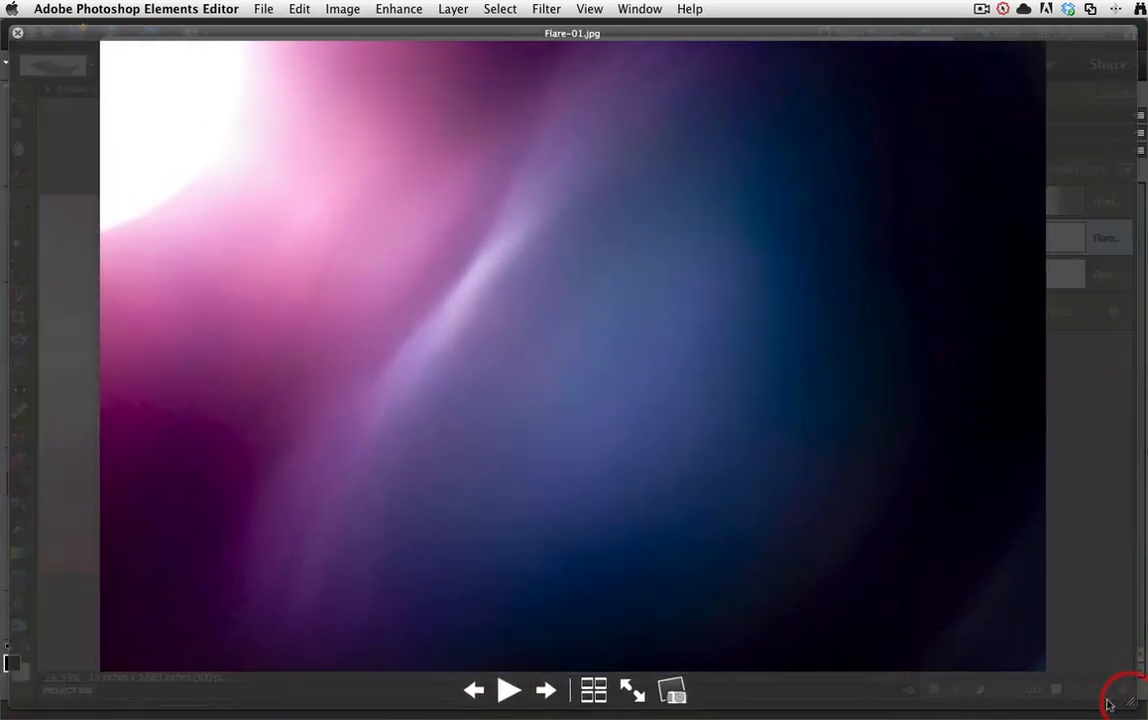
click(591, 688)
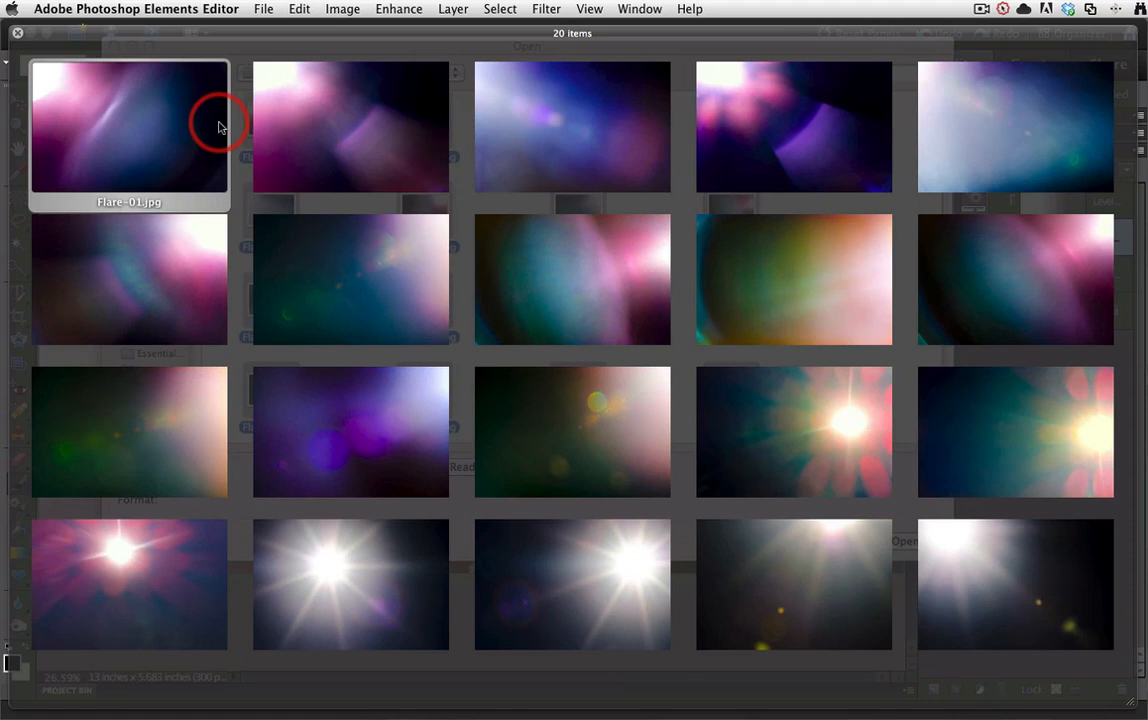
- View Flare-07, Flare-08, Flare-17 and Flare-14 individually at large size, and close the preview without opening any file
click(331, 283)
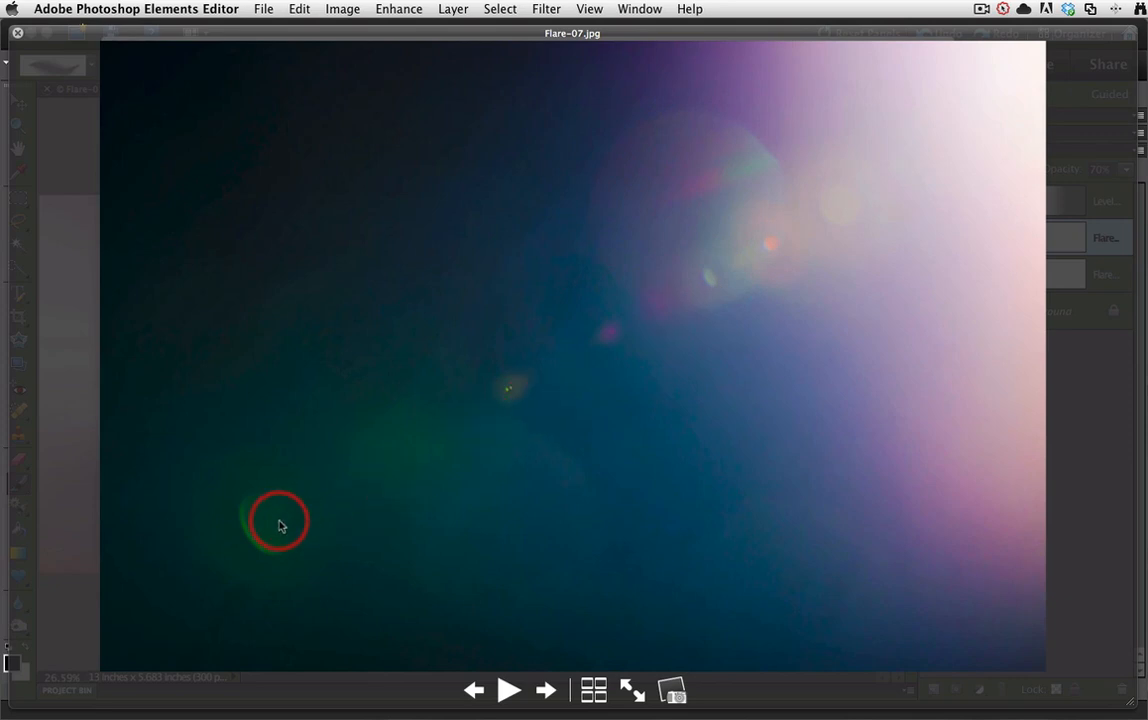
click(594, 689)
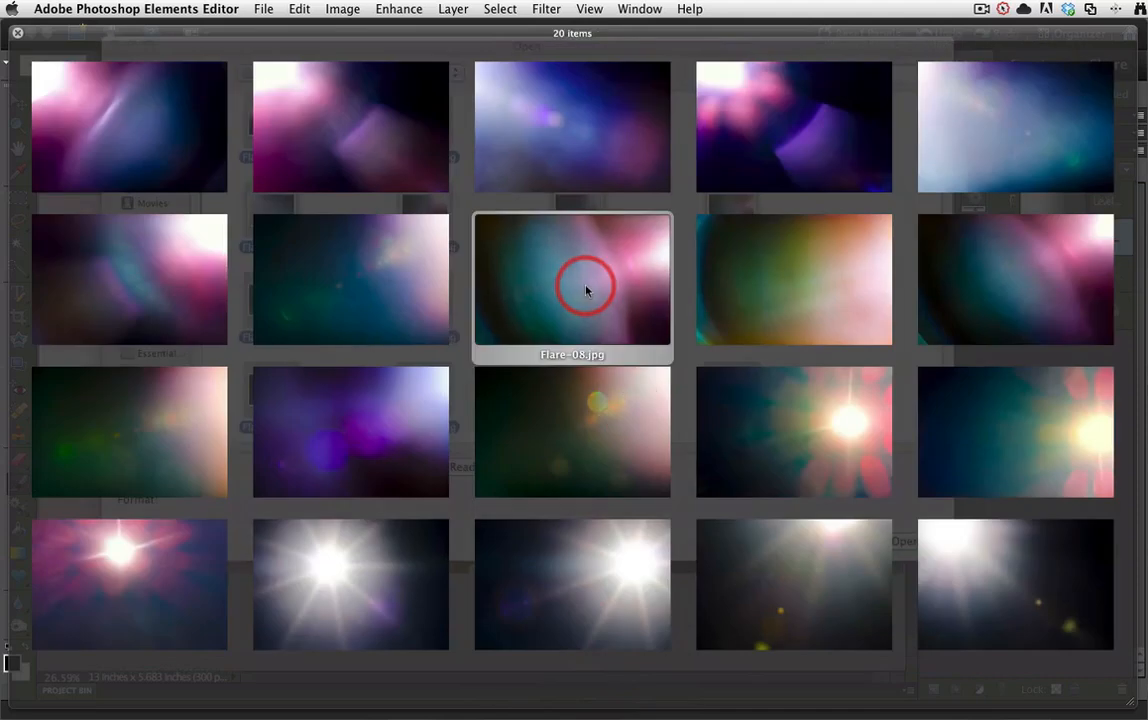
click(586, 289)
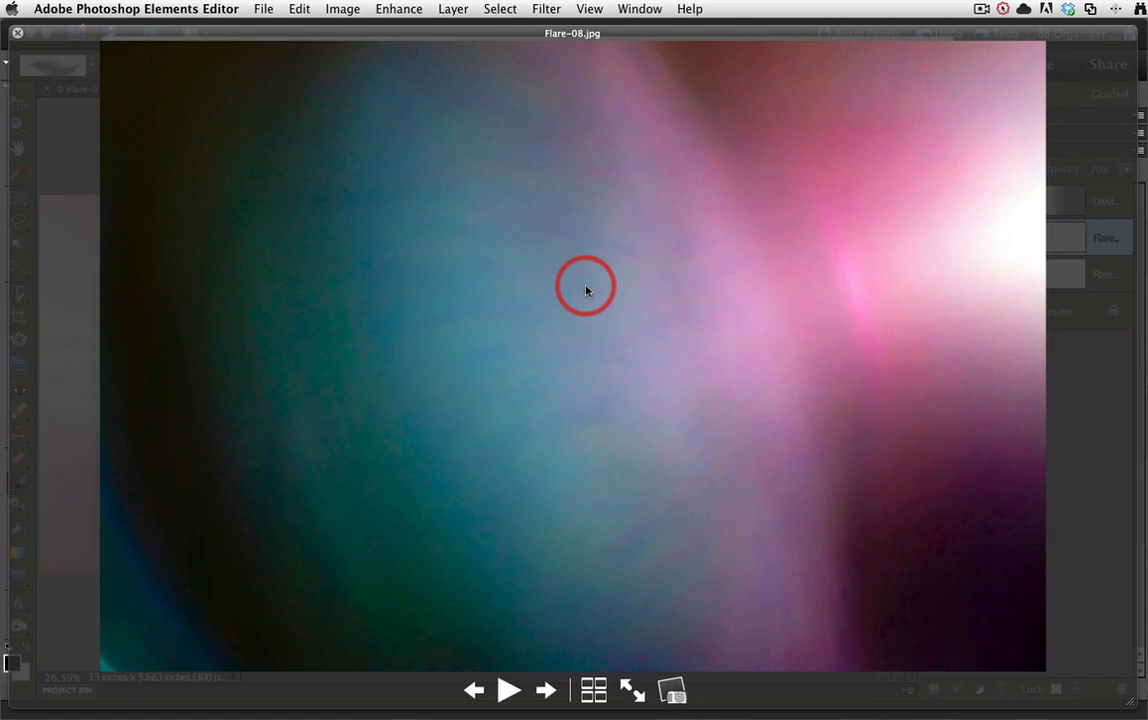
click(594, 689)
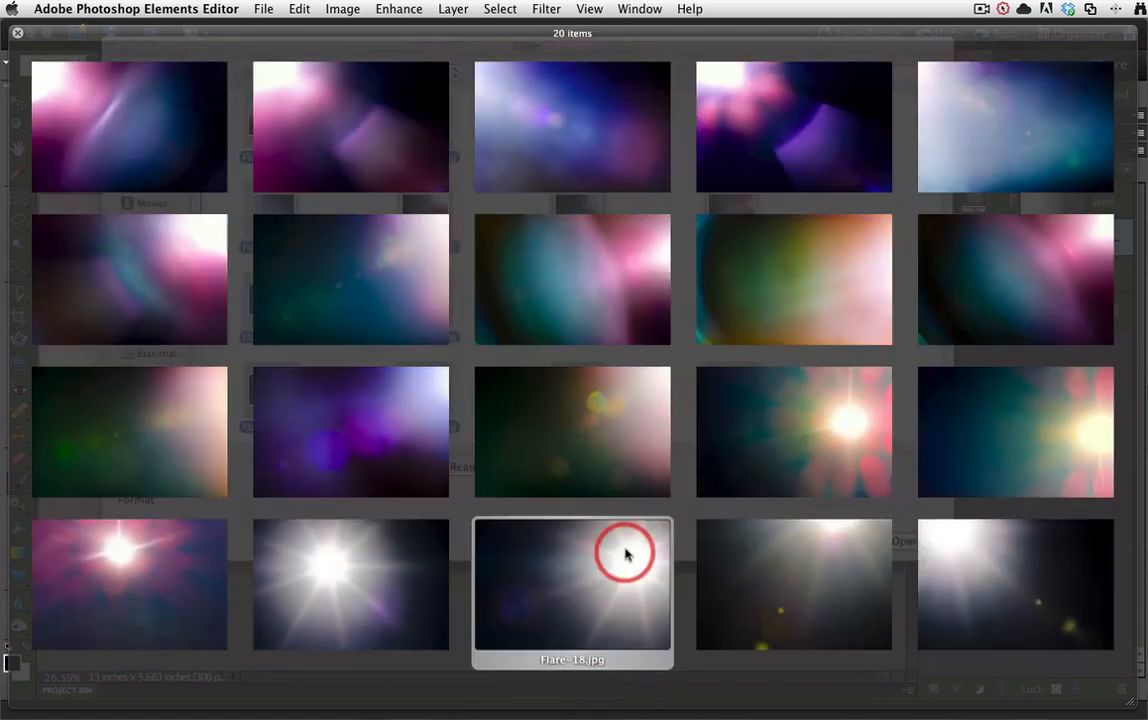
click(367, 550)
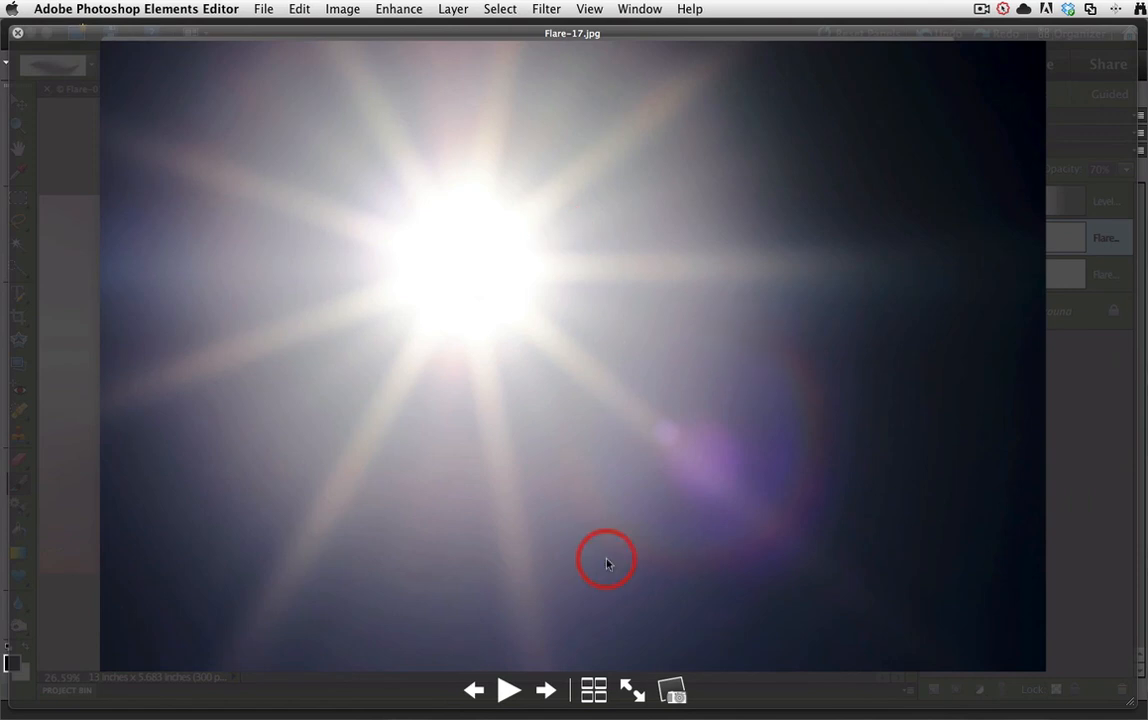
click(593, 689)
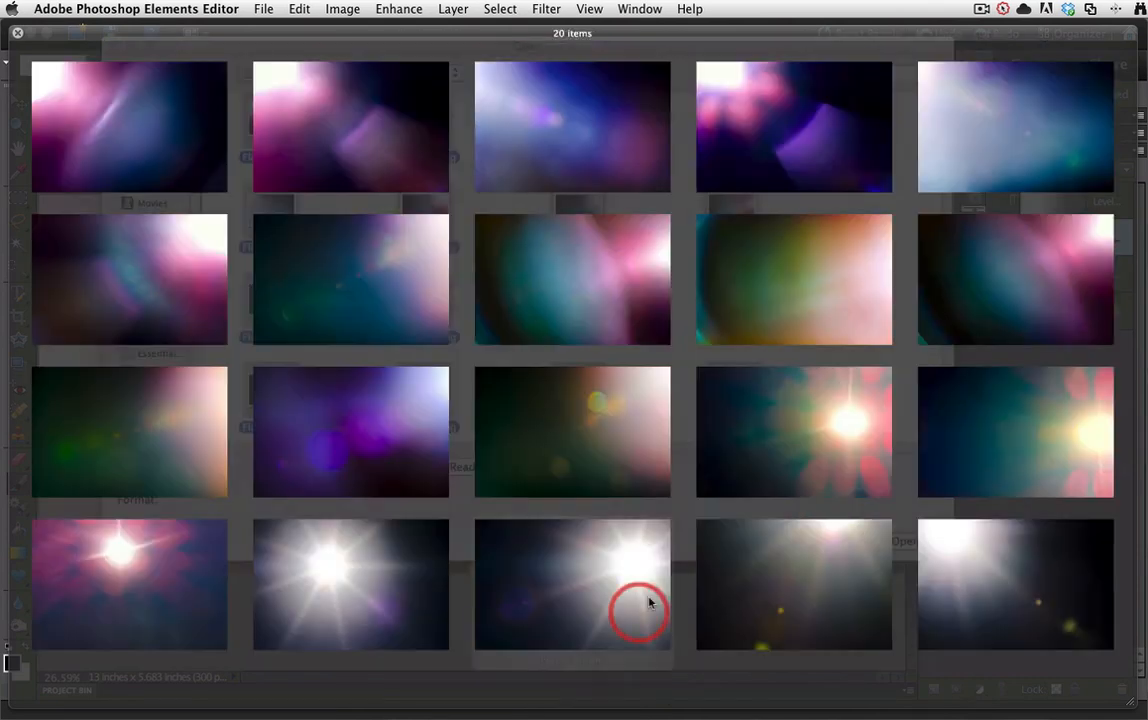
click(811, 450)
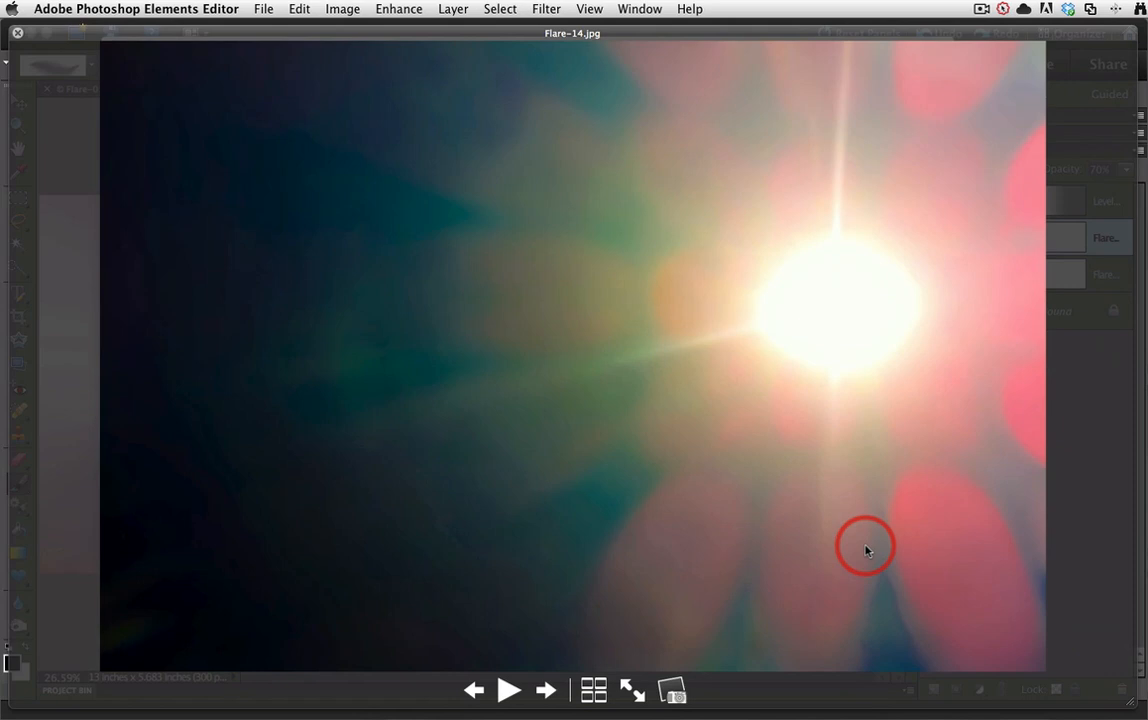
click(17, 33)
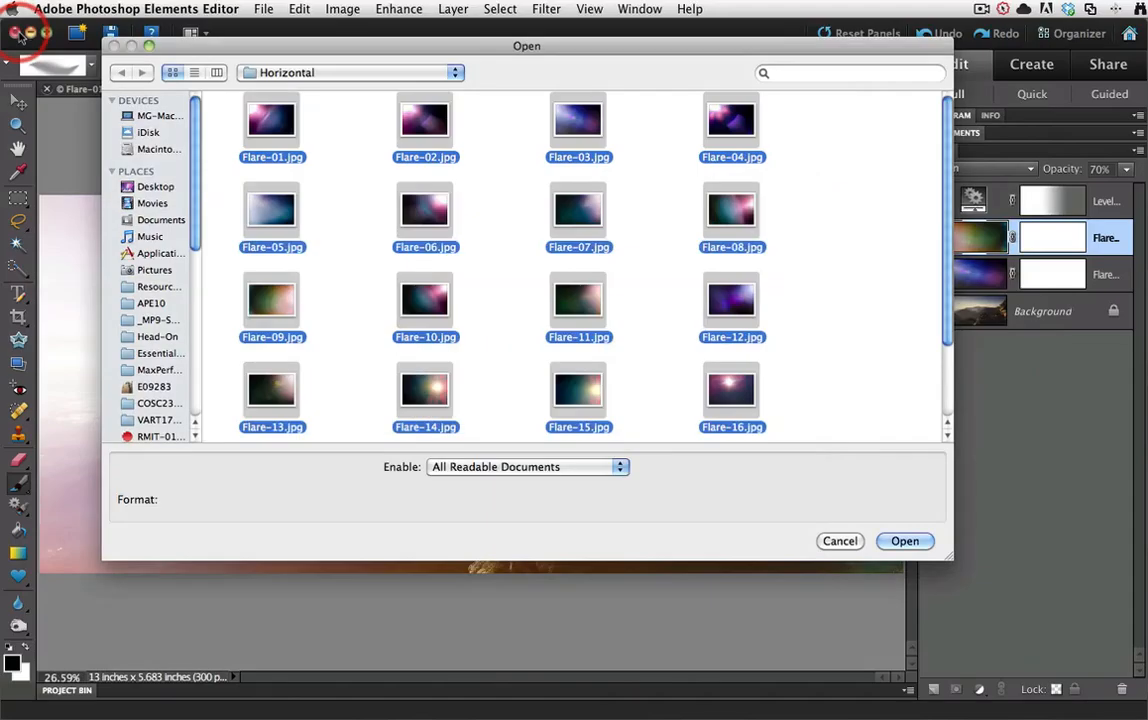
click(839, 541)
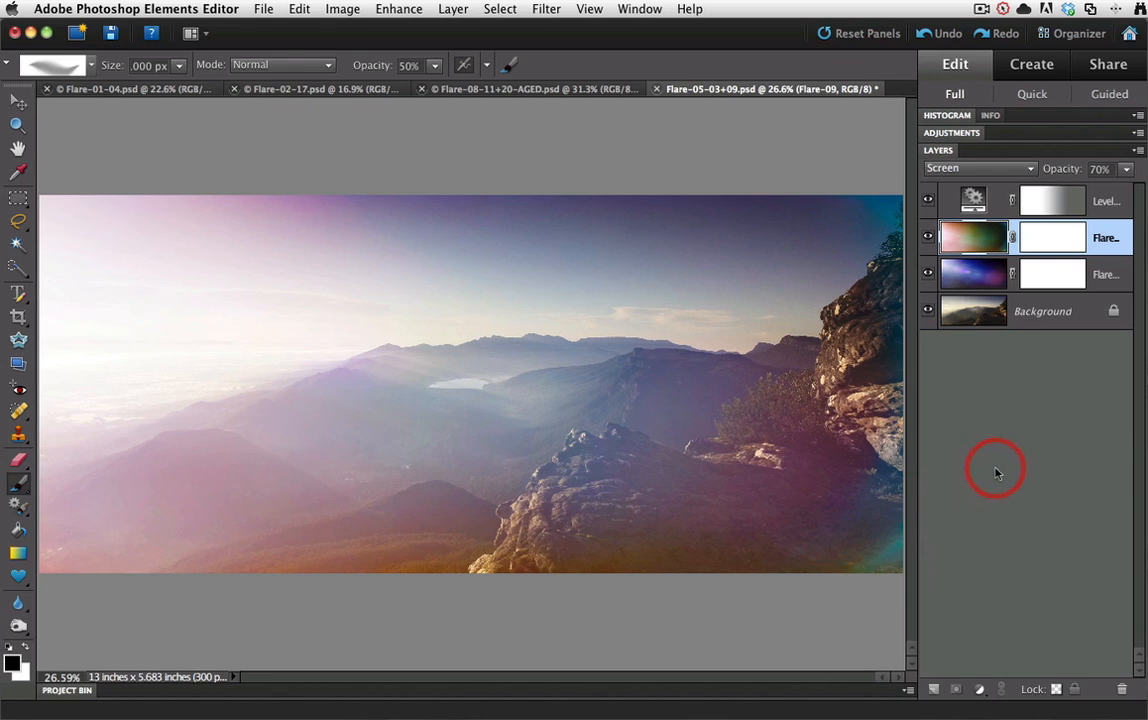
- Bring up the old car photo Flare-08-11+20-AGED.psd and show only its Background layer for comparison
click(513, 90)
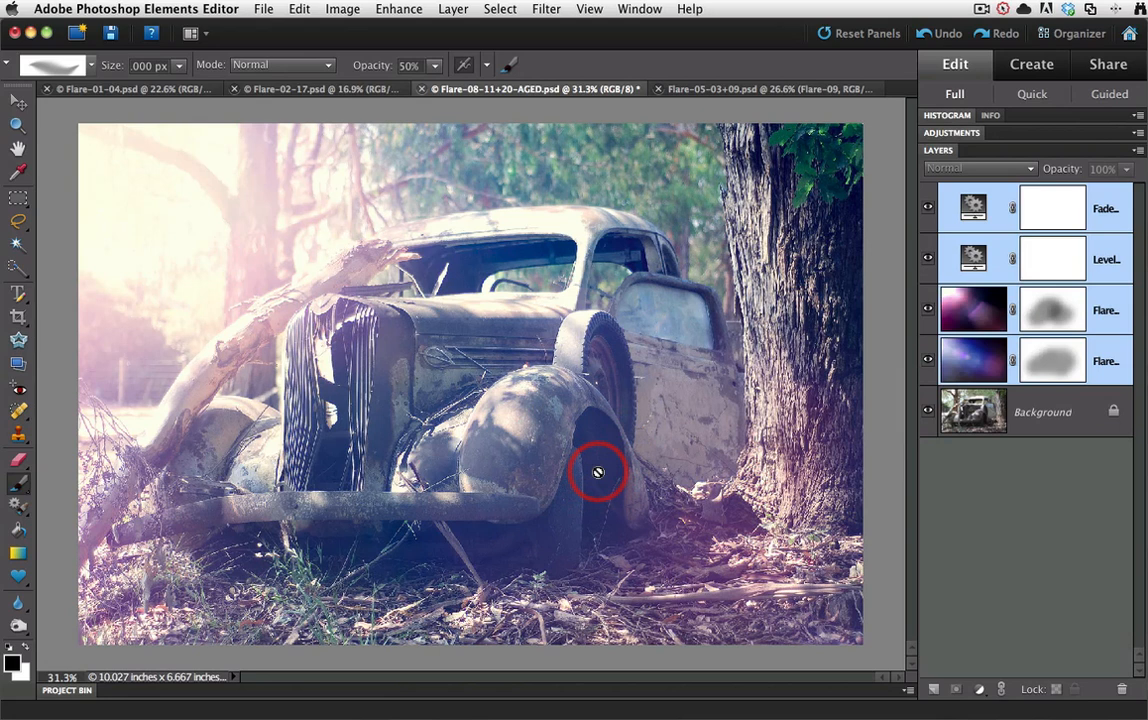
alt+click(928, 413)
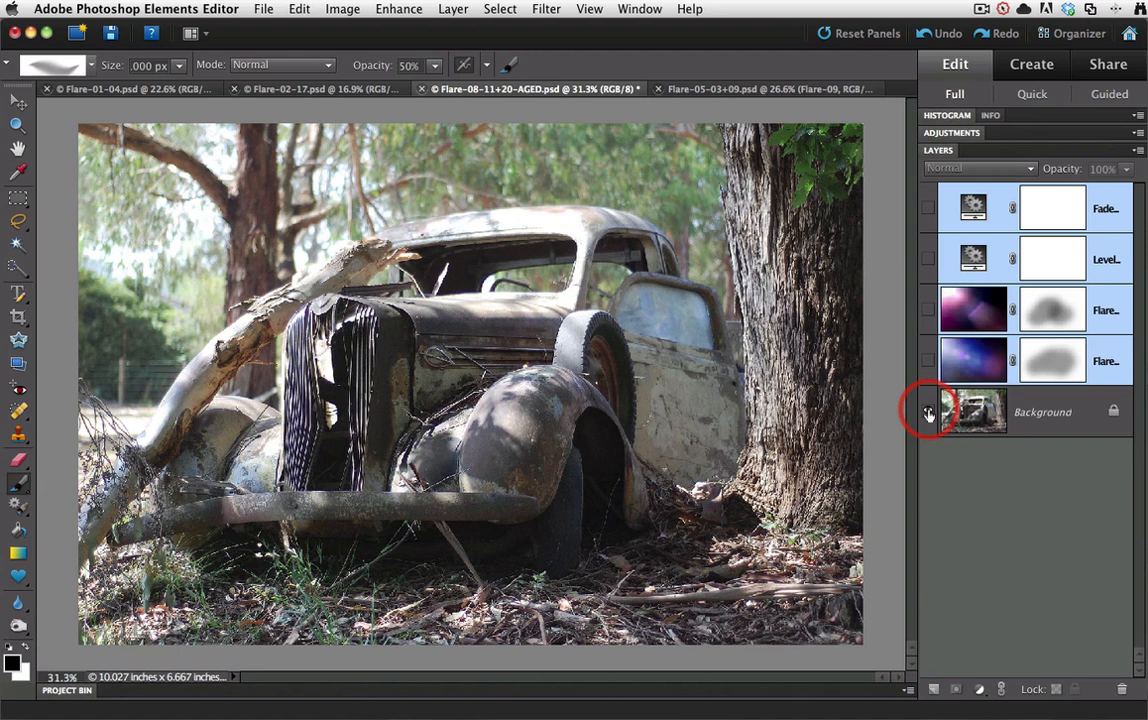
- Set up the guided Action Player for Flare-01-04.psd with the APE-Flare action set and the Single Flare action
click(150, 90)
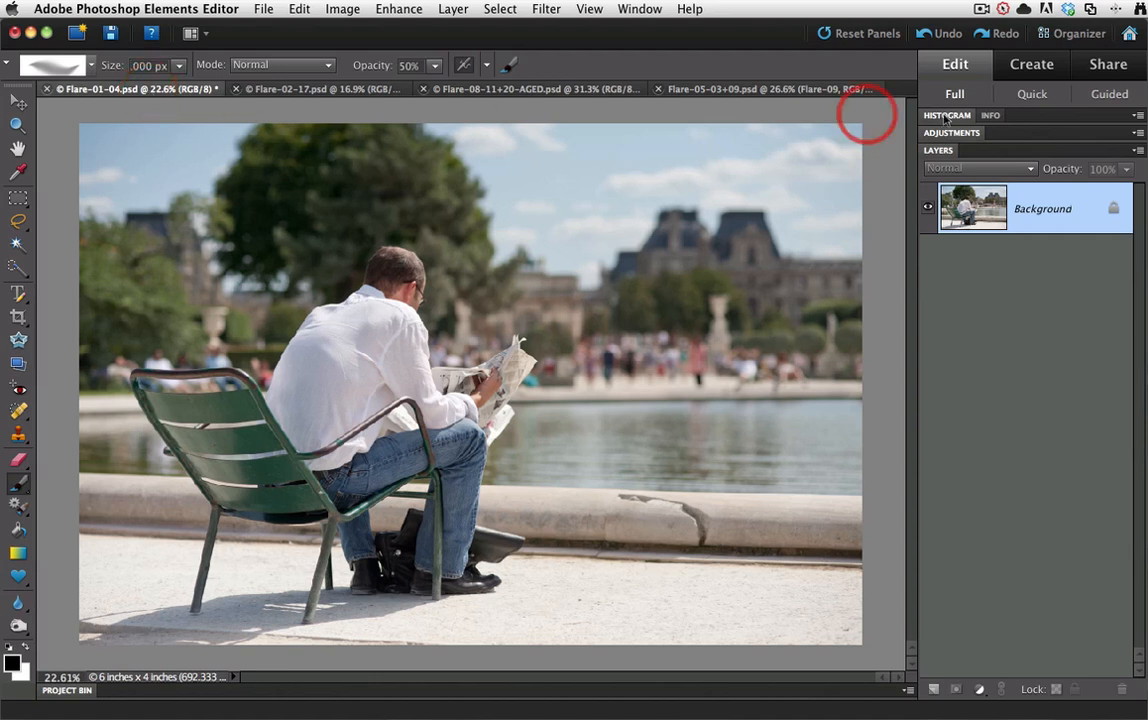
click(1095, 97)
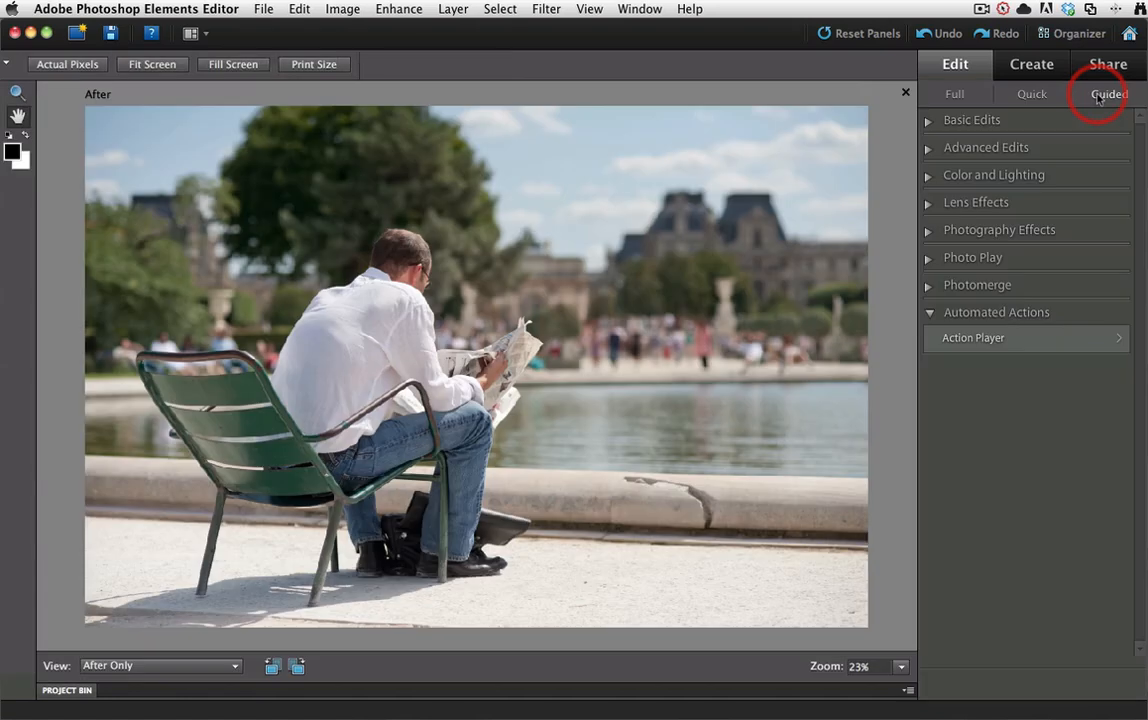
click(966, 342)
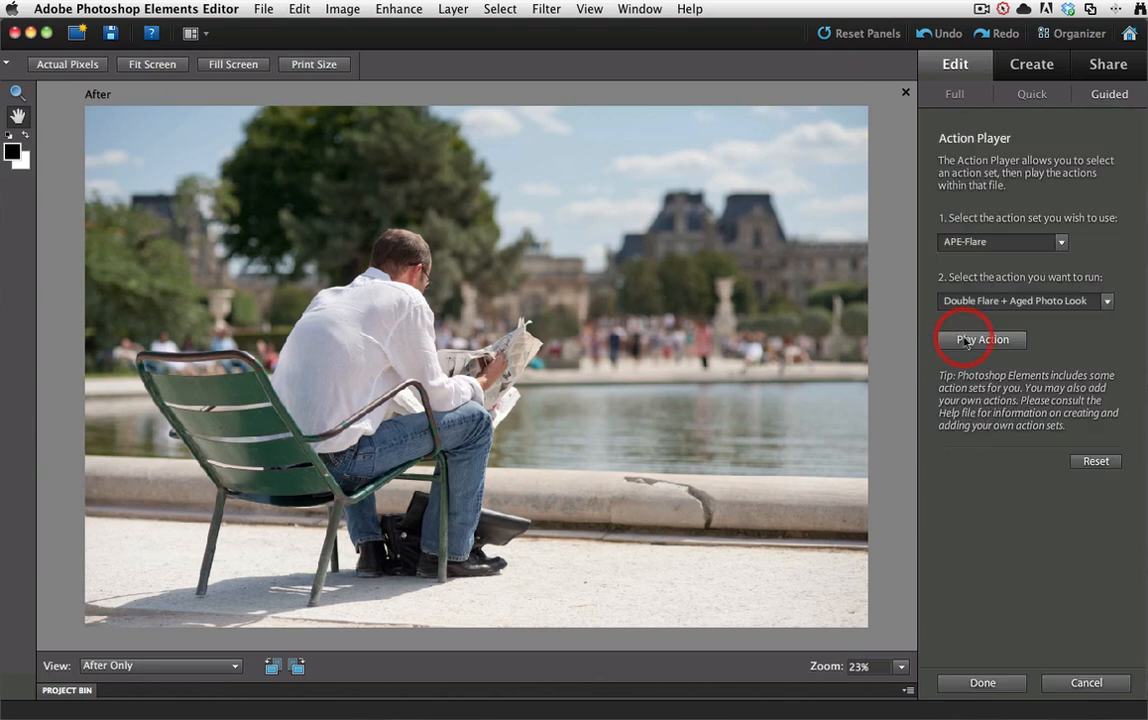
click(1060, 242)
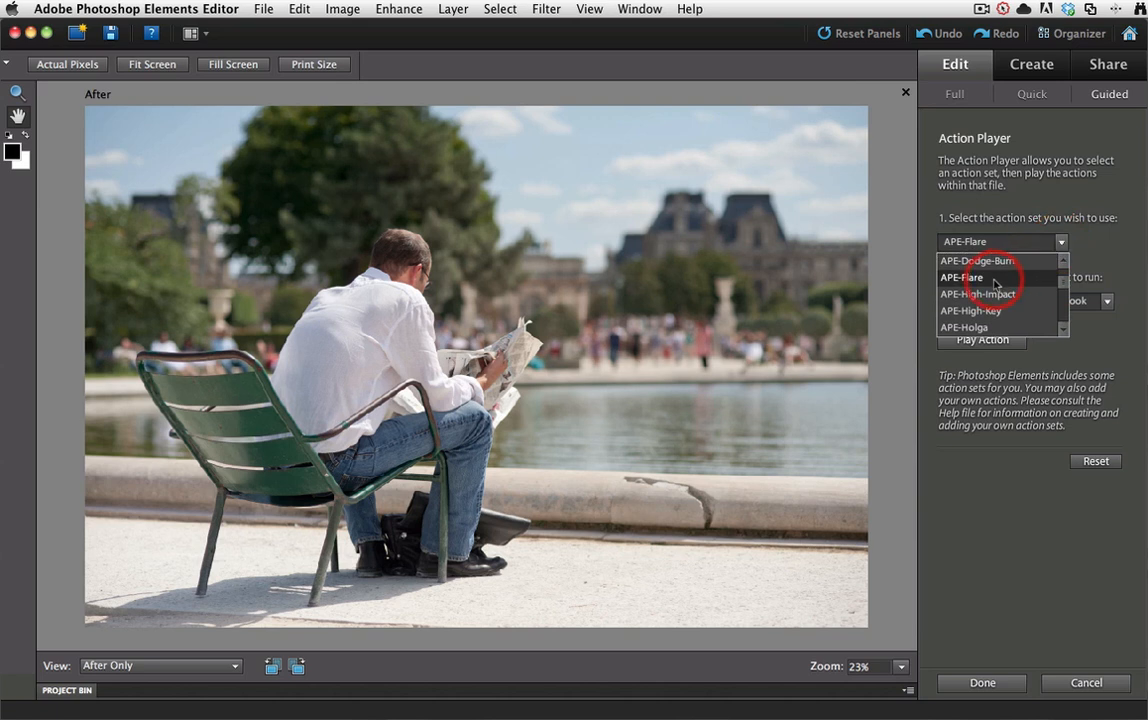
click(995, 284)
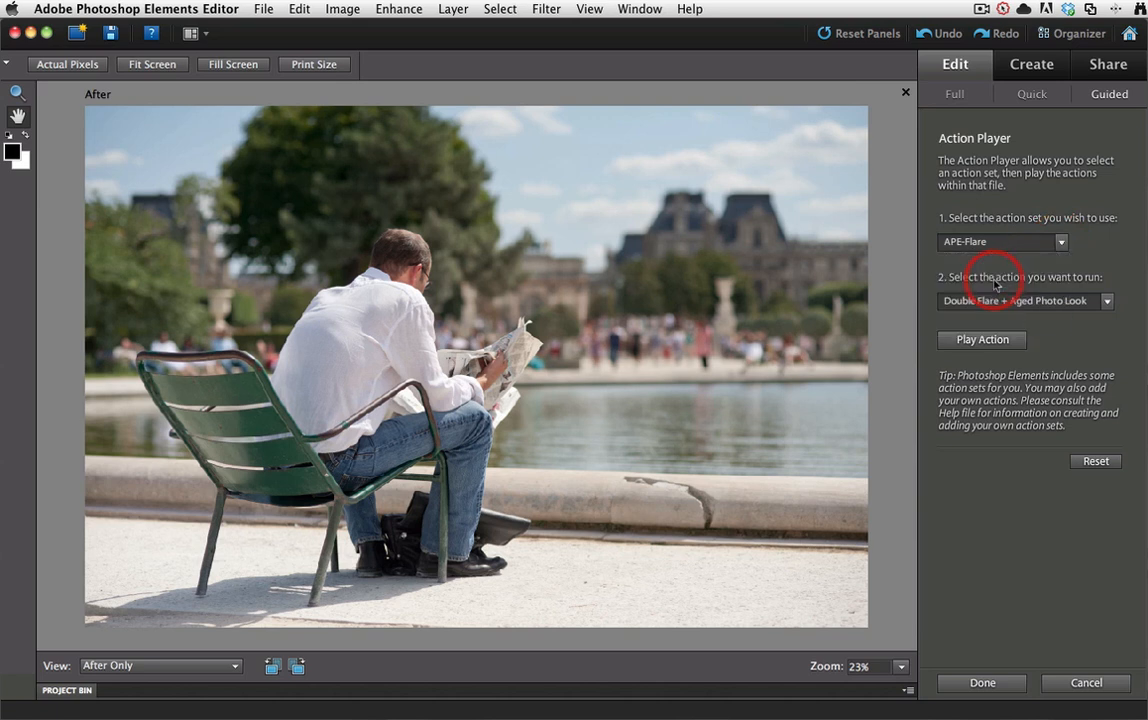
click(1107, 302)
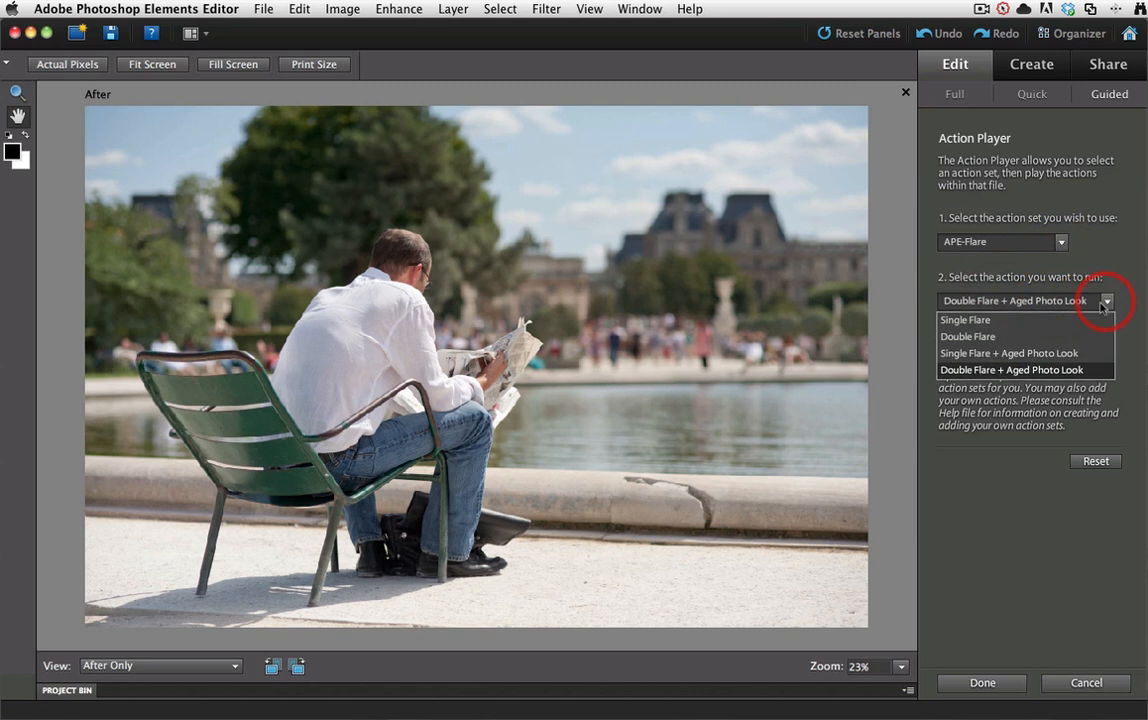
click(979, 322)
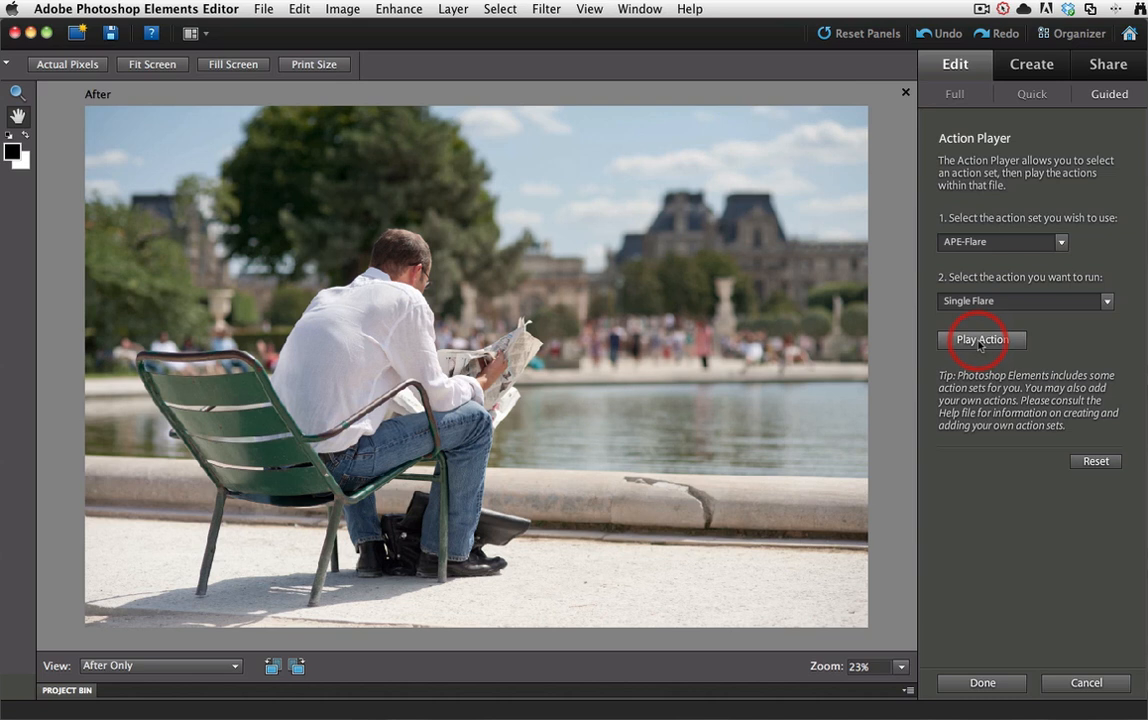
- Run the Single Flare action on the photo with Flare-06.jpg as the placed flare, and return to the Full edit workspace
click(979, 341)
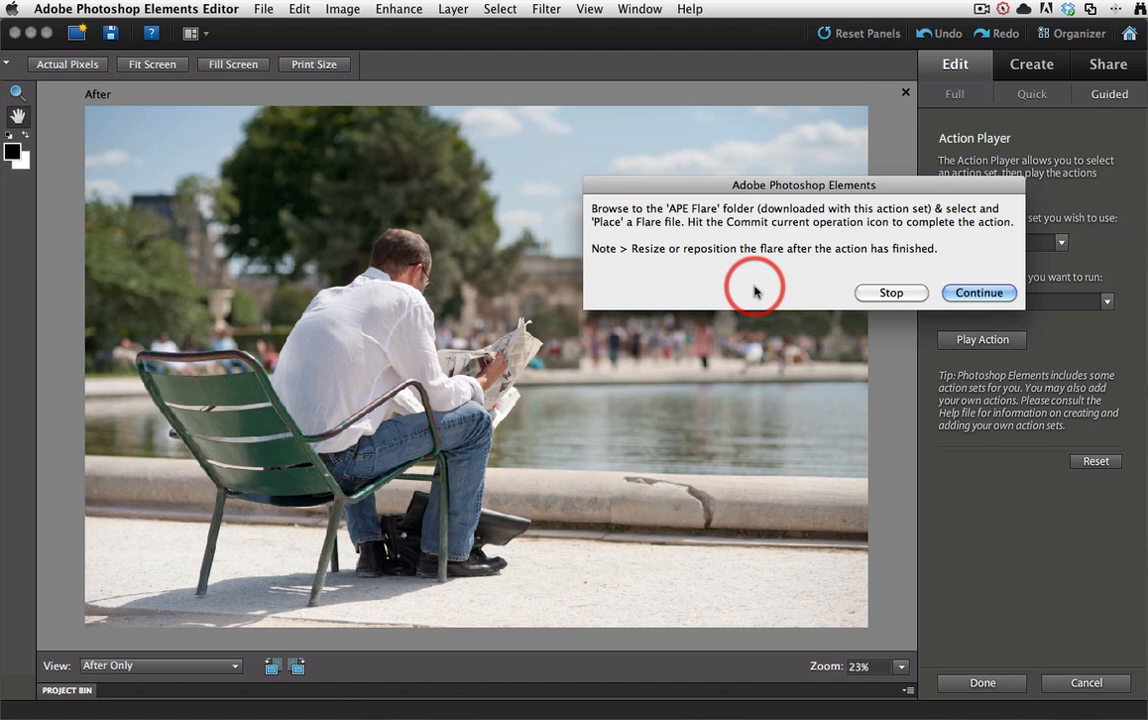
click(962, 292)
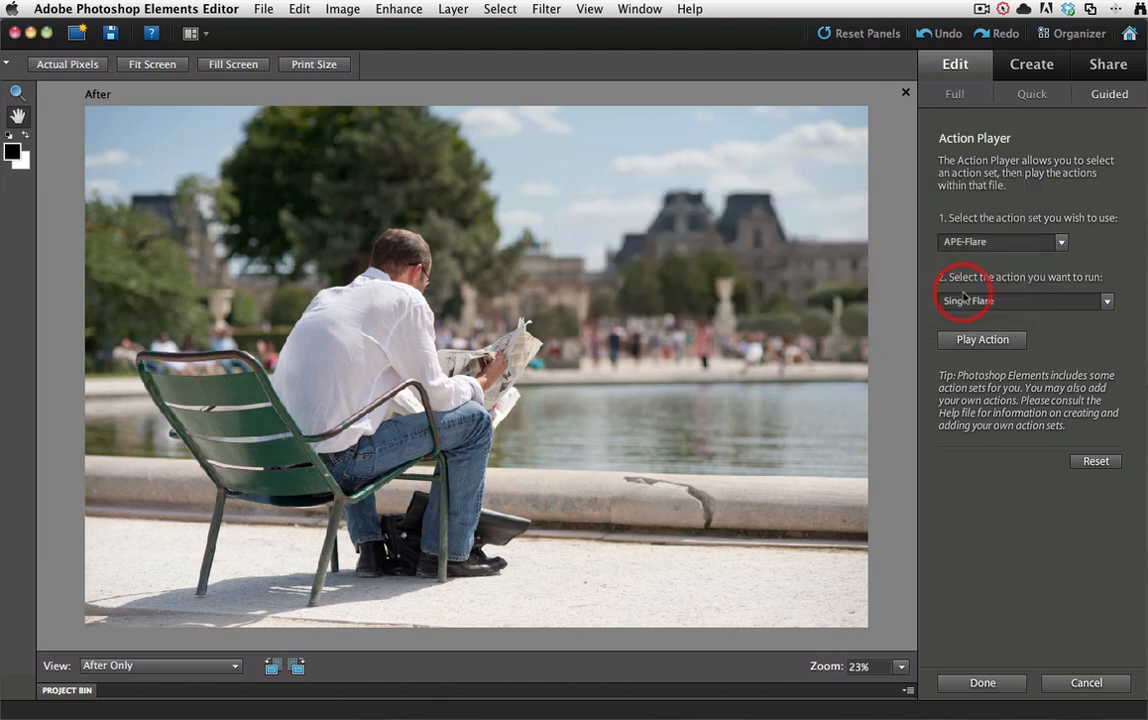
drag(869, 121, 754, 87)
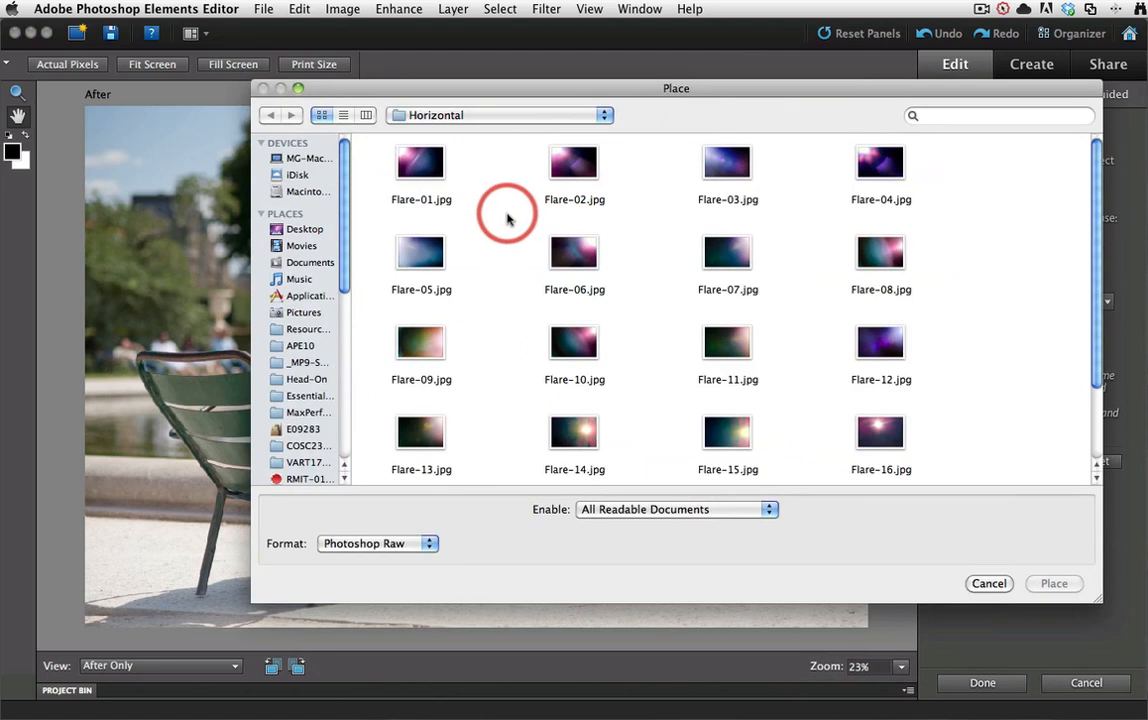
click(584, 248)
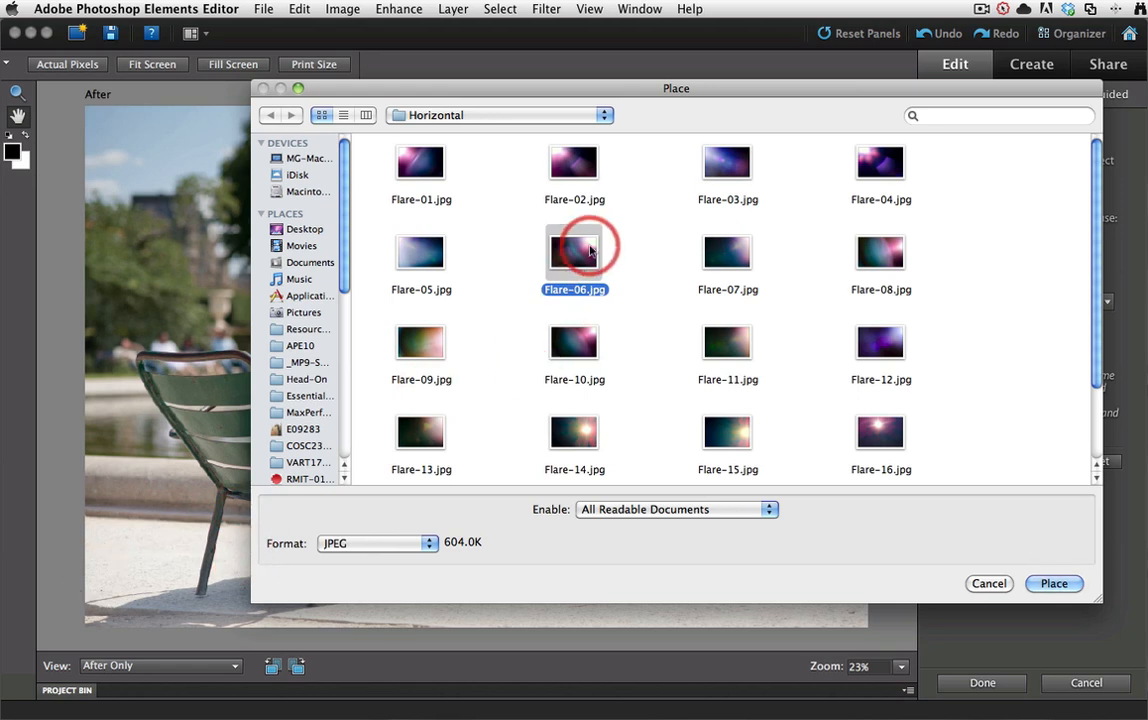
click(1052, 584)
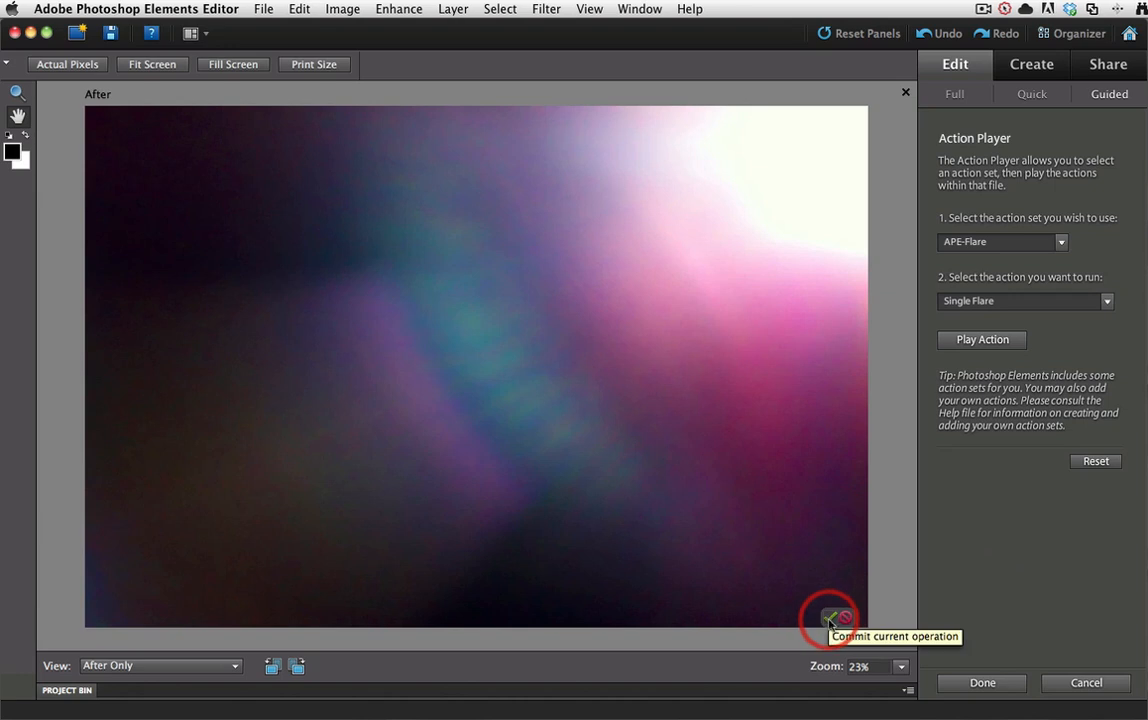
click(830, 619)
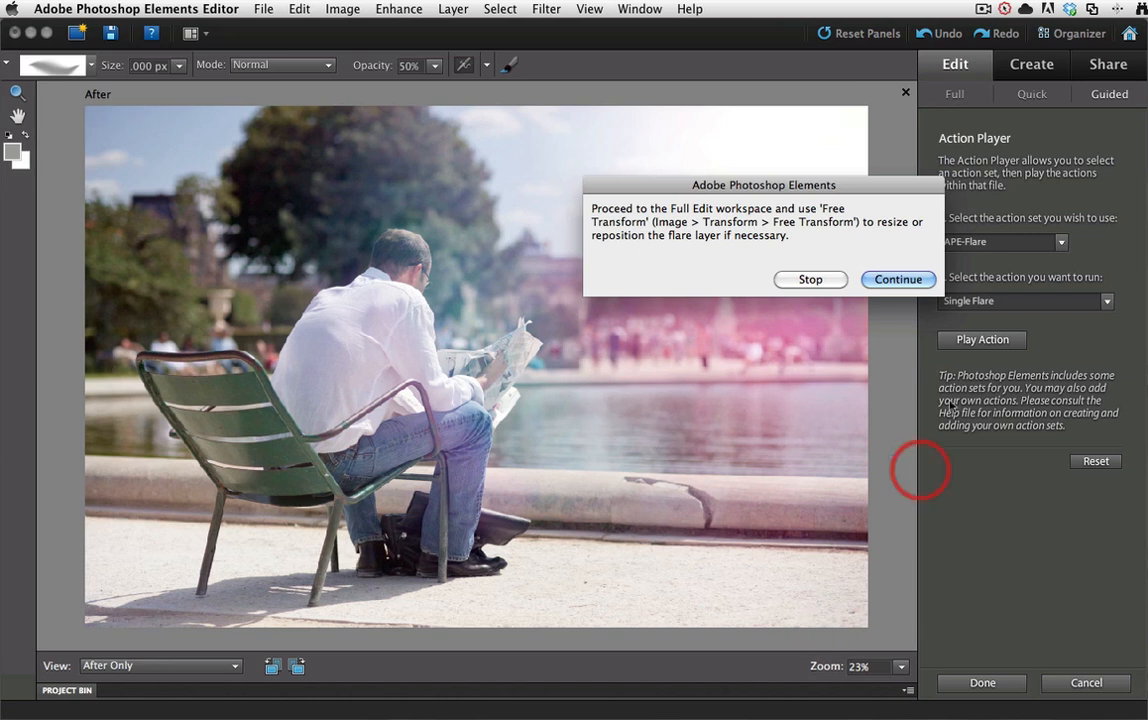
click(900, 280)
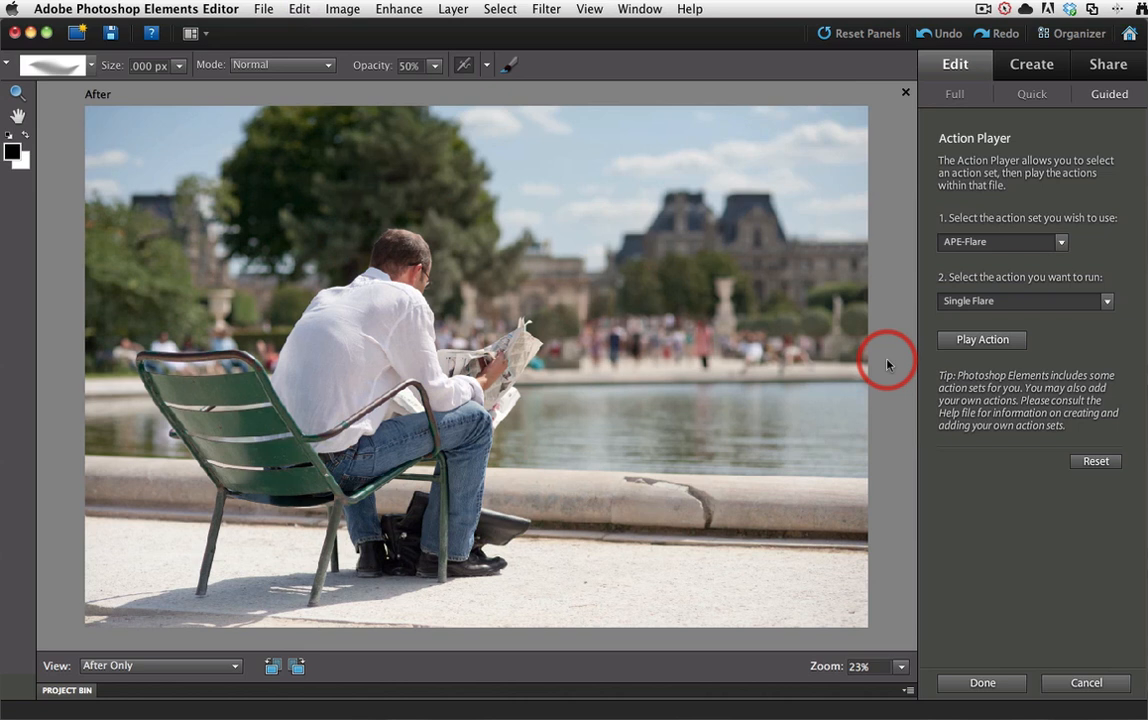
click(955, 95)
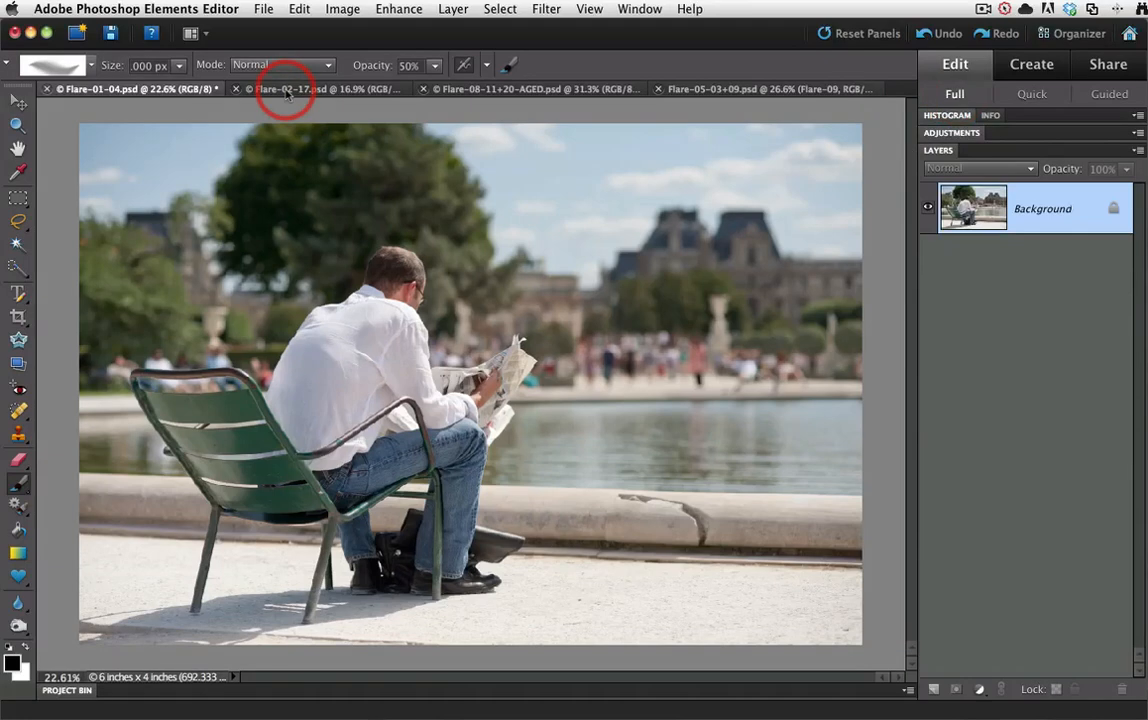
- Run the APE-Flare set's Single Flare action on Flare-02-17.psd from the guided Action Player, continuing to the flare file selection
click(286, 90)
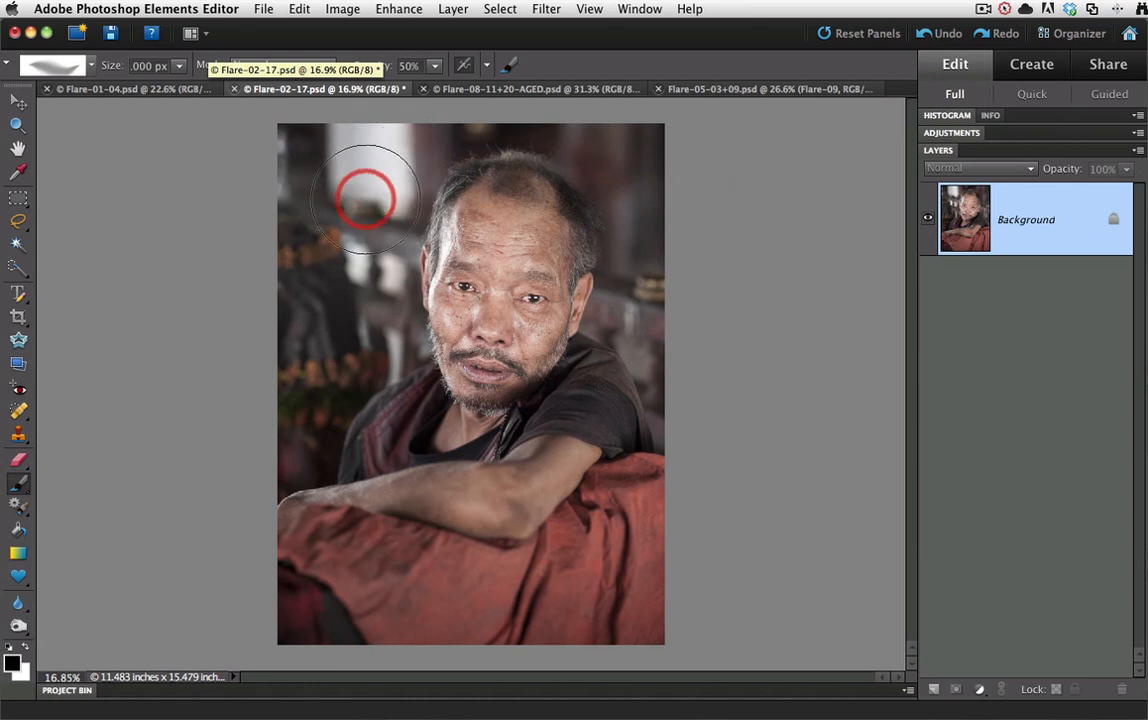
click(1103, 100)
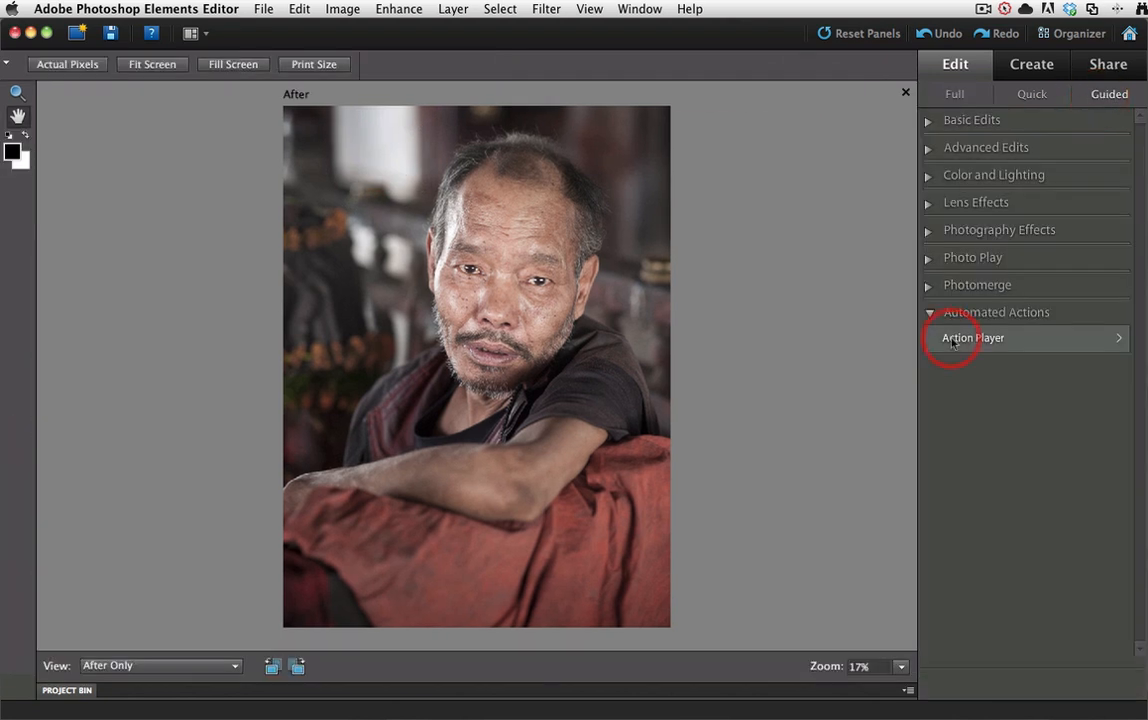
click(952, 339)
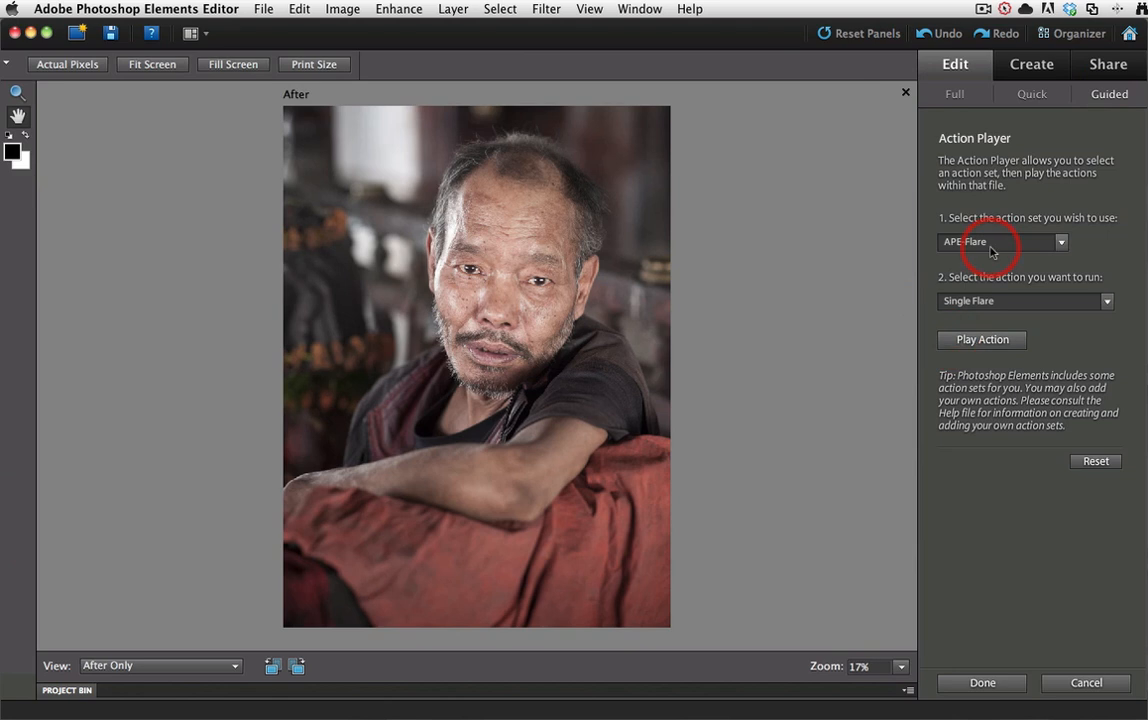
click(976, 337)
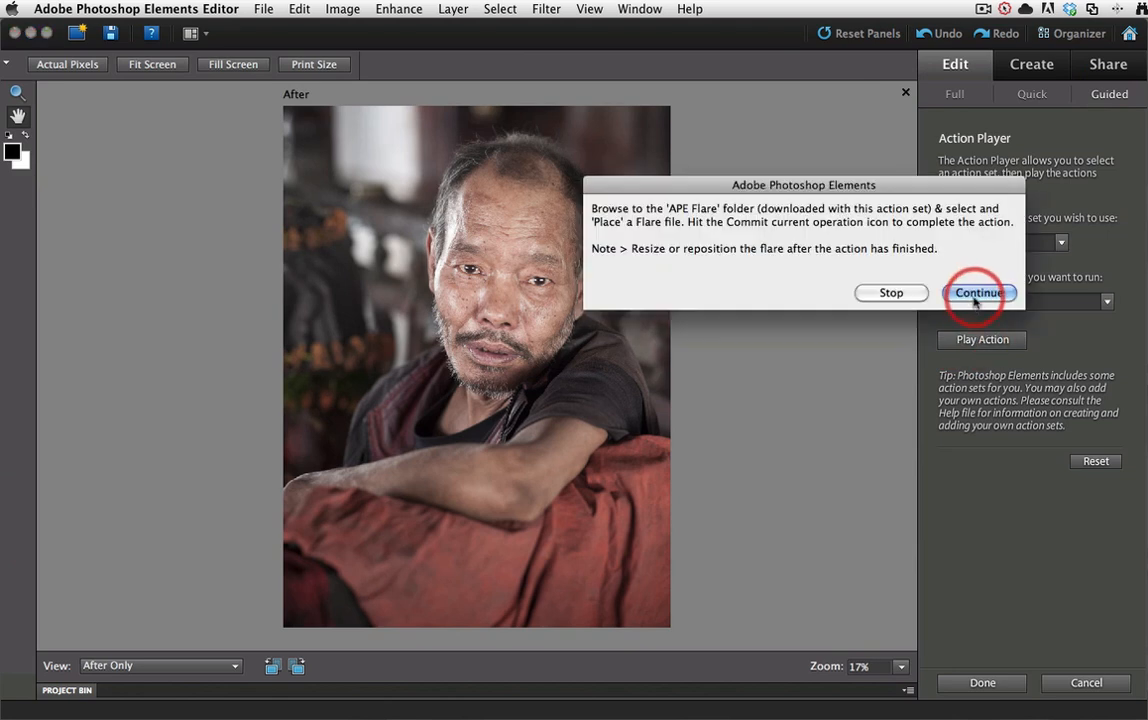
click(980, 293)
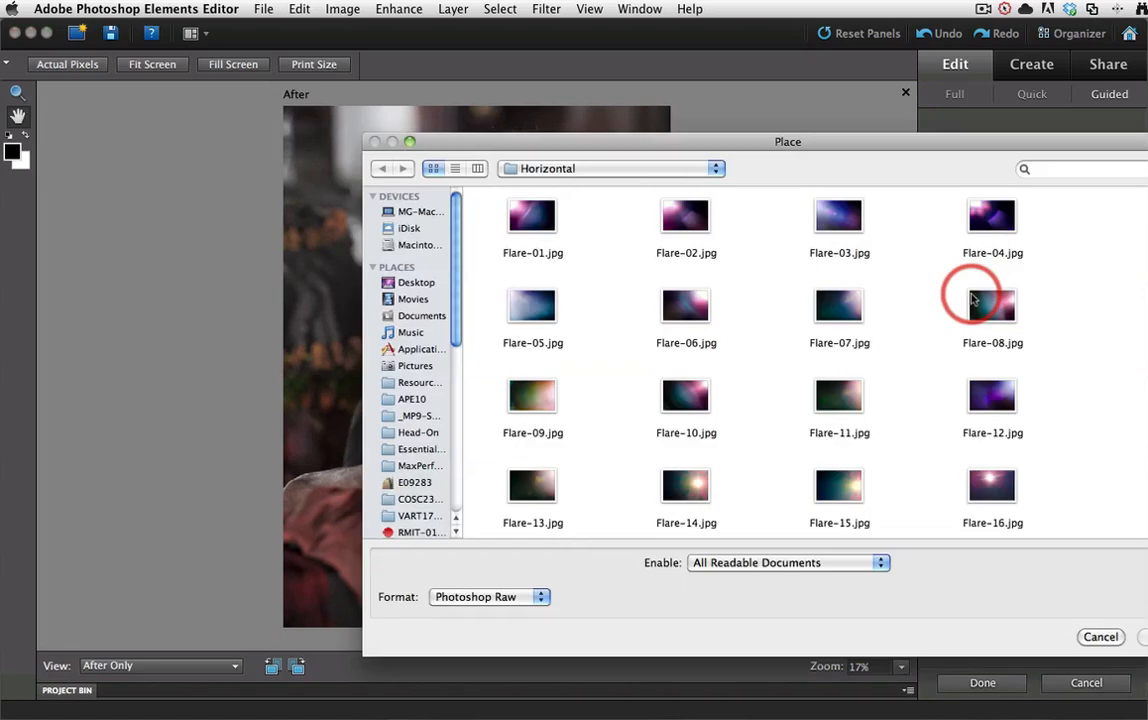
- Place Flare-18.jpg from the Vertical folder inside ESP-Flare onto the portrait
click(688, 170)
click(669, 189)
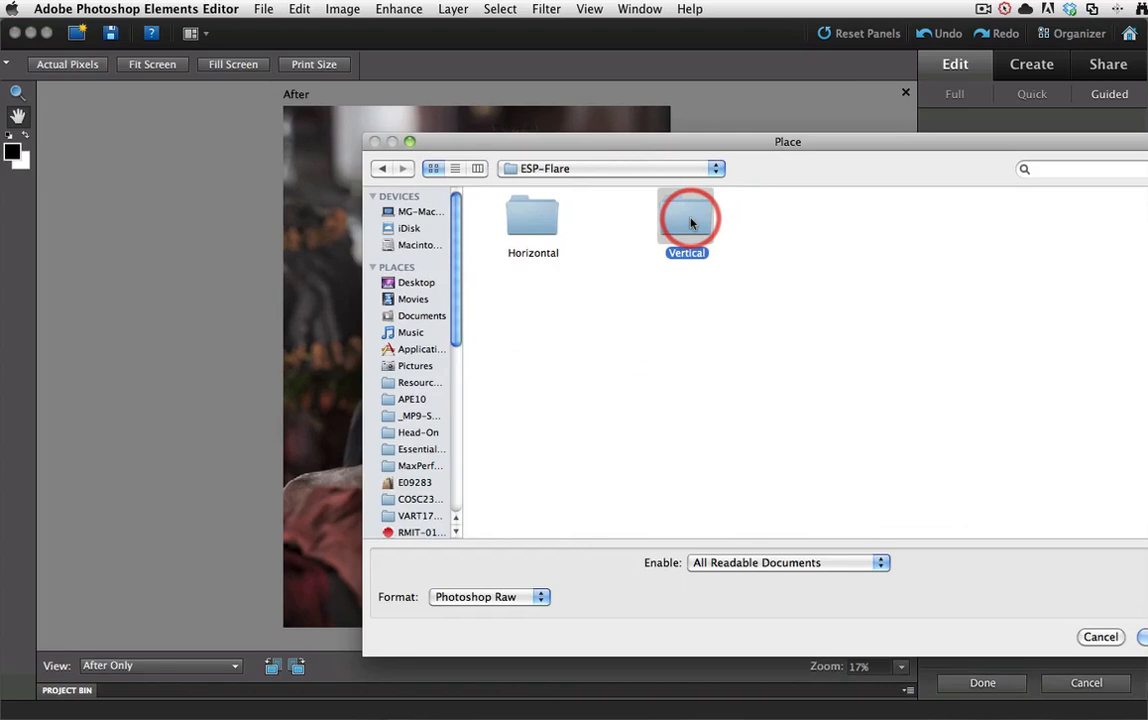
double_click(690, 223)
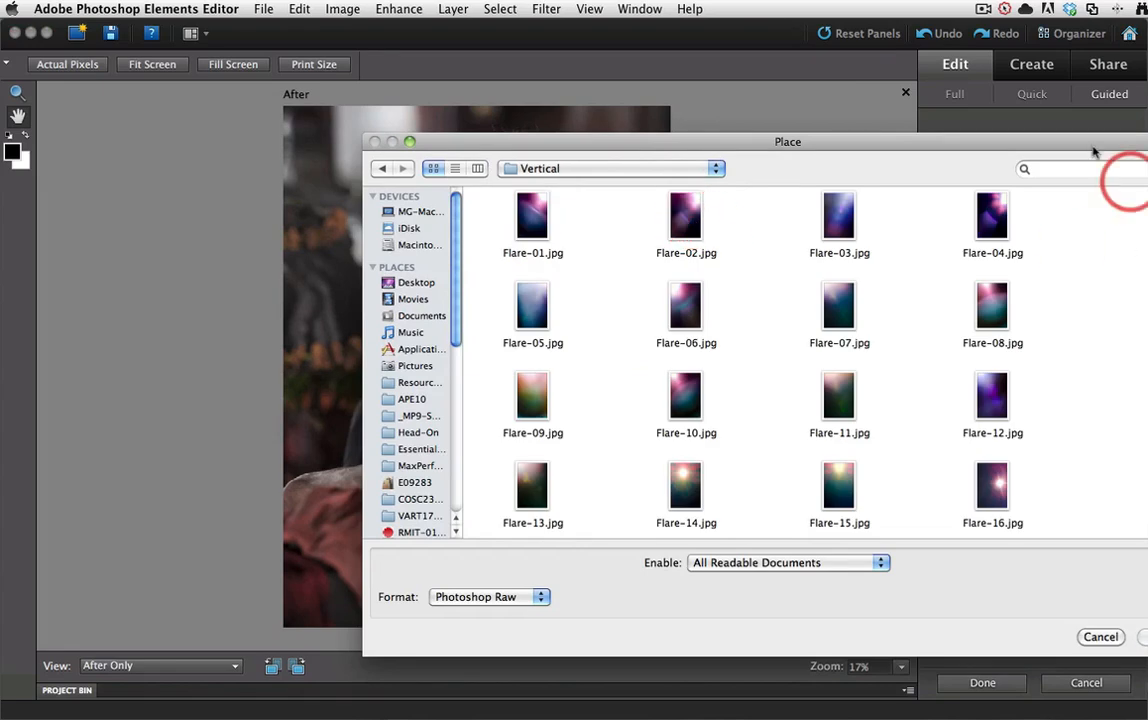
drag(1099, 149, 983, 91)
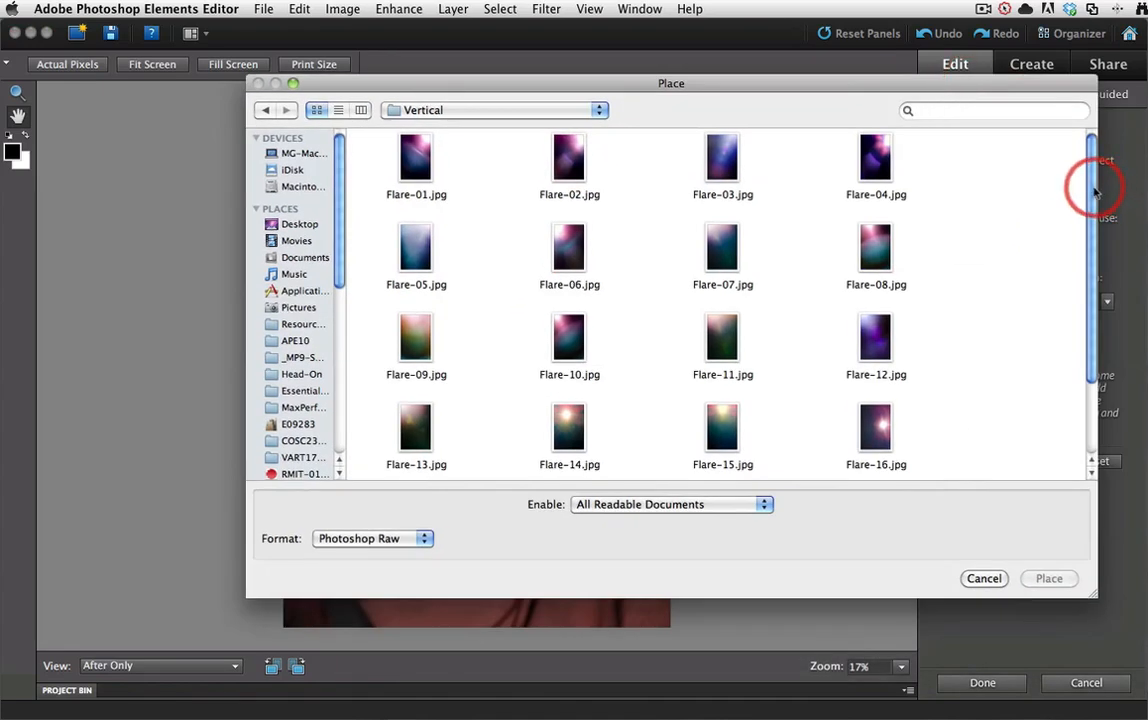
drag(1095, 190, 1100, 307)
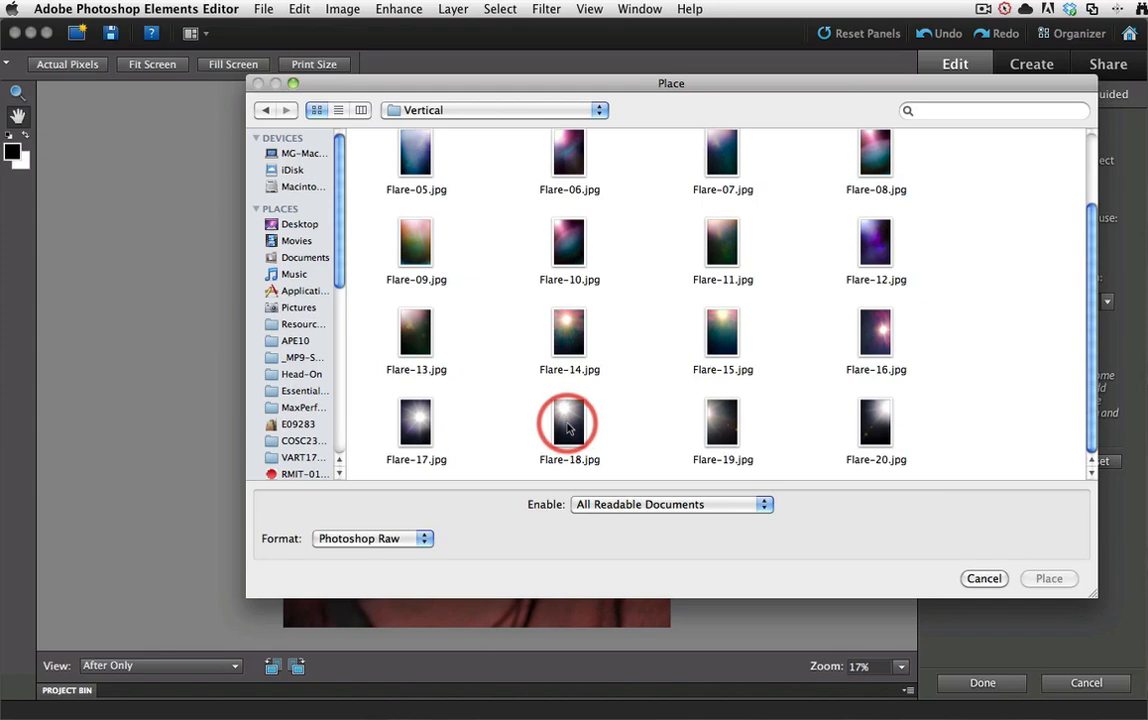
click(568, 428)
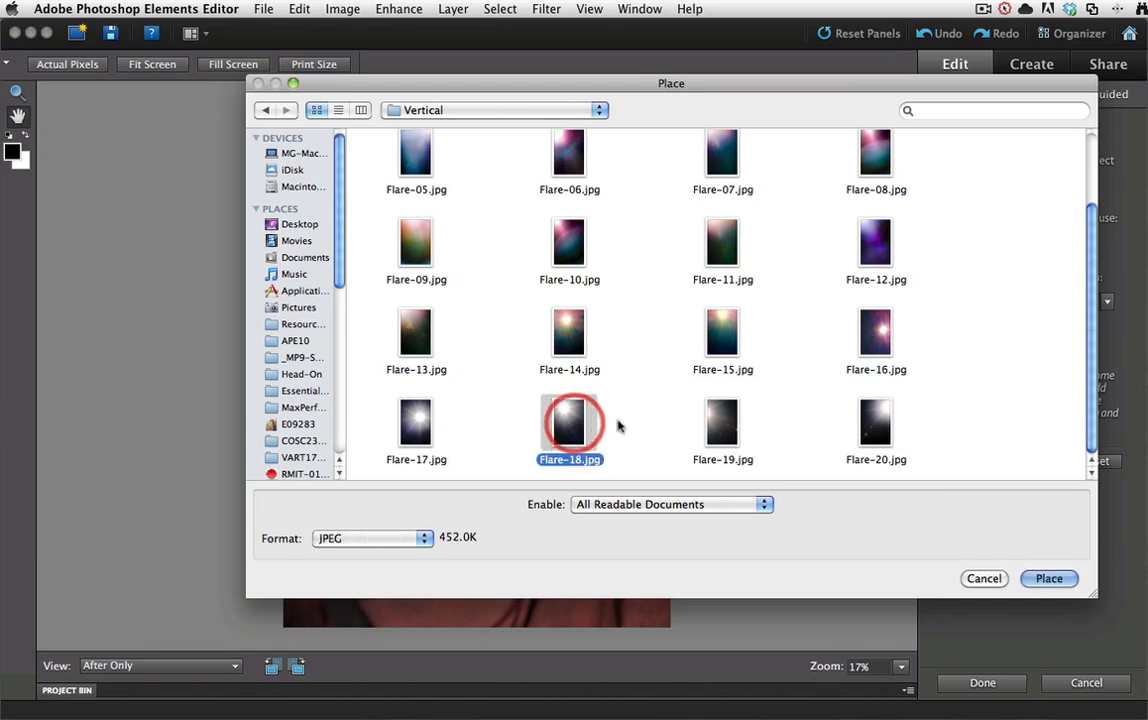
click(1047, 578)
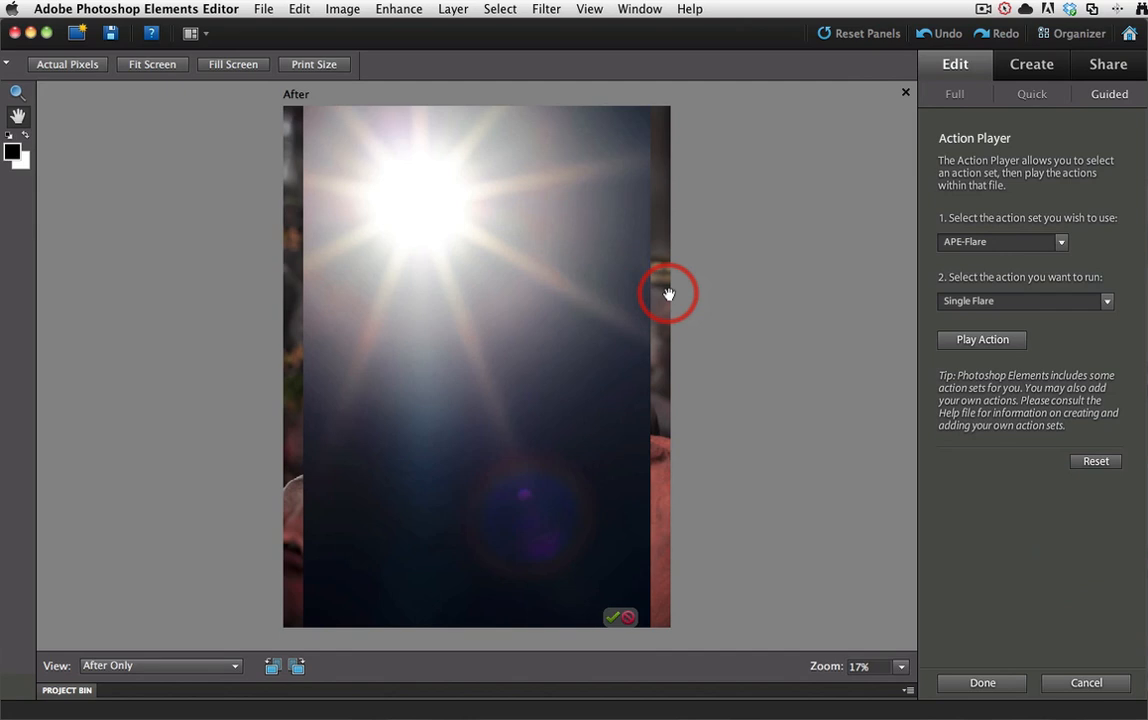
- Commit the placed flare, let the action finish, and return to the Full edit workspace
click(612, 619)
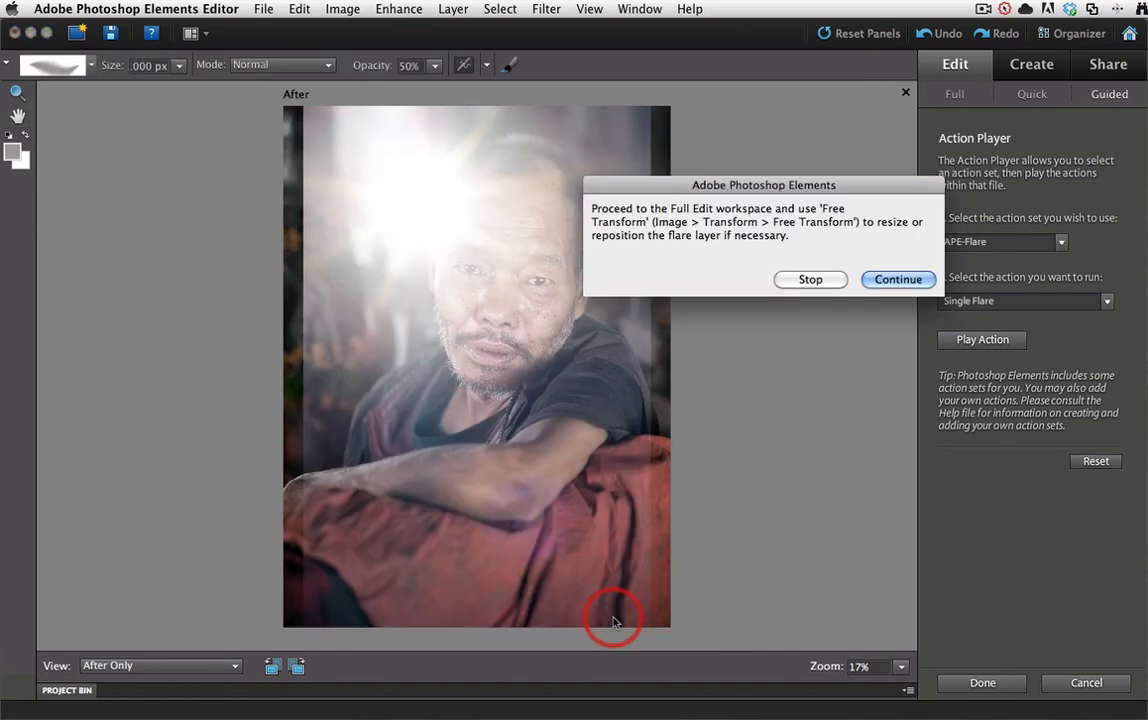
click(894, 280)
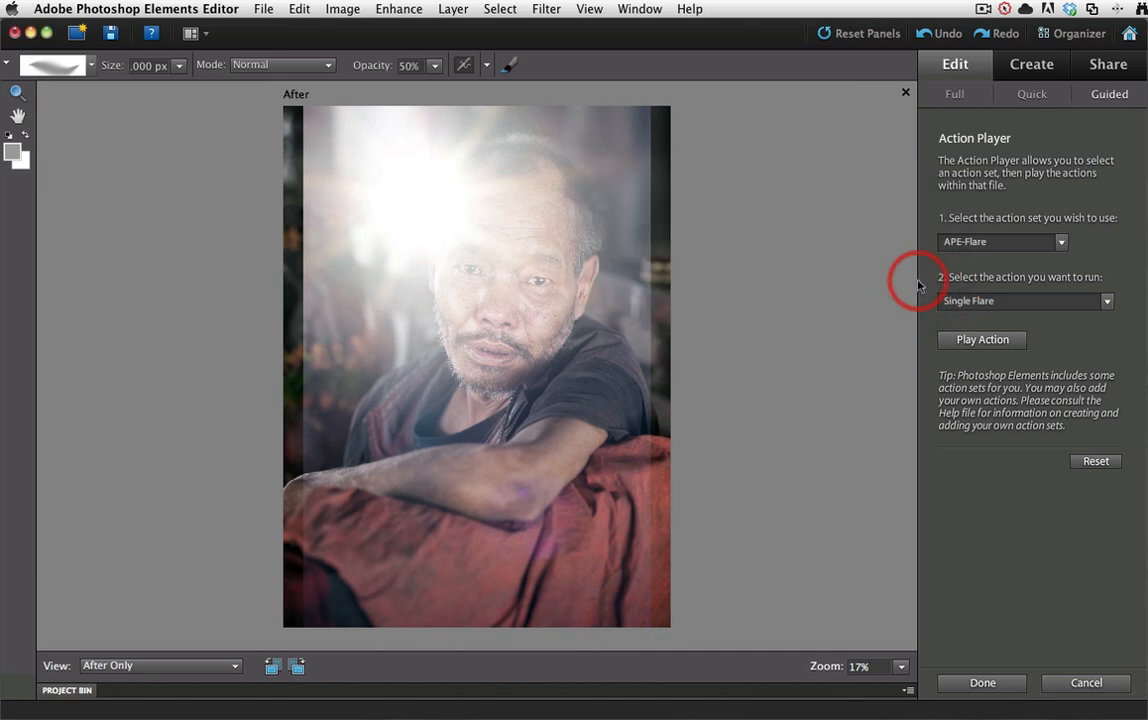
click(954, 94)
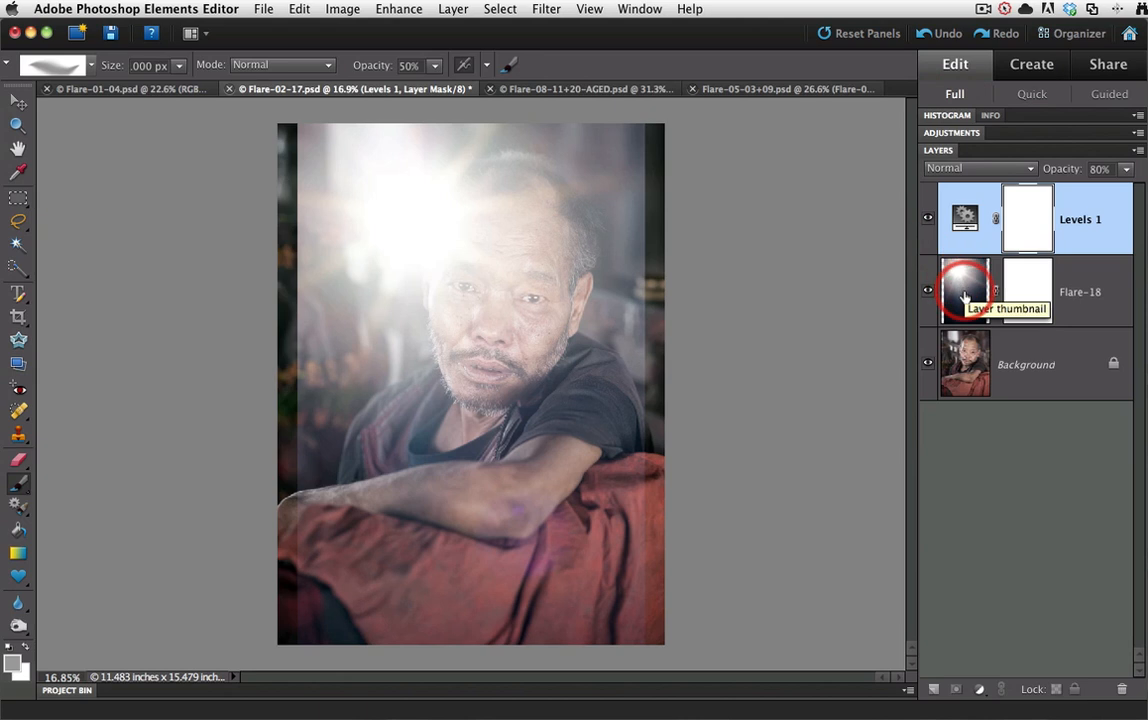
- Free-transform the Flare-18 layer without constrained proportions to about 123% width and 106% height so it covers the whole portrait
click(965, 296)
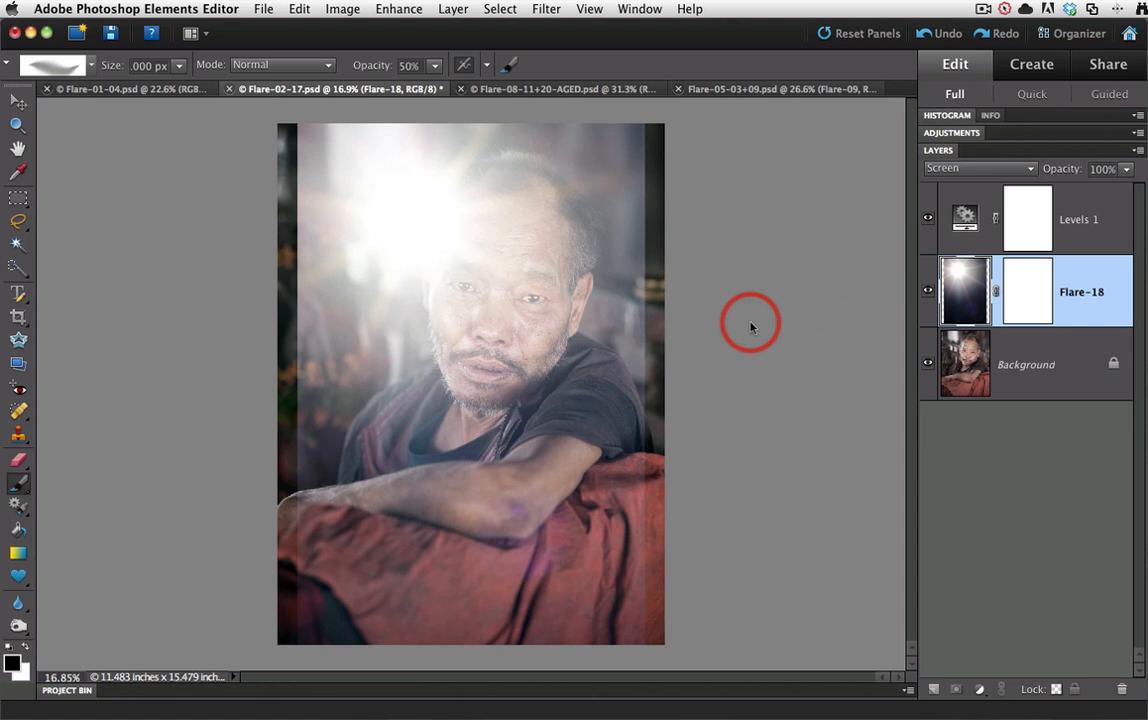
key(super+t)
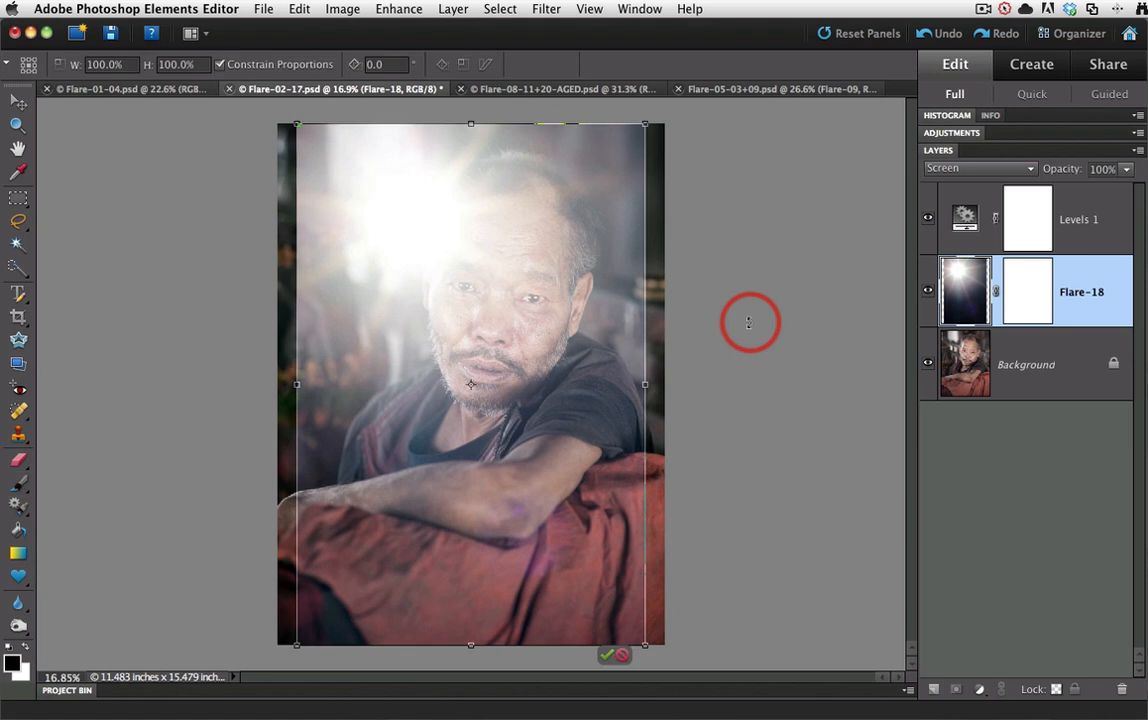
click(220, 65)
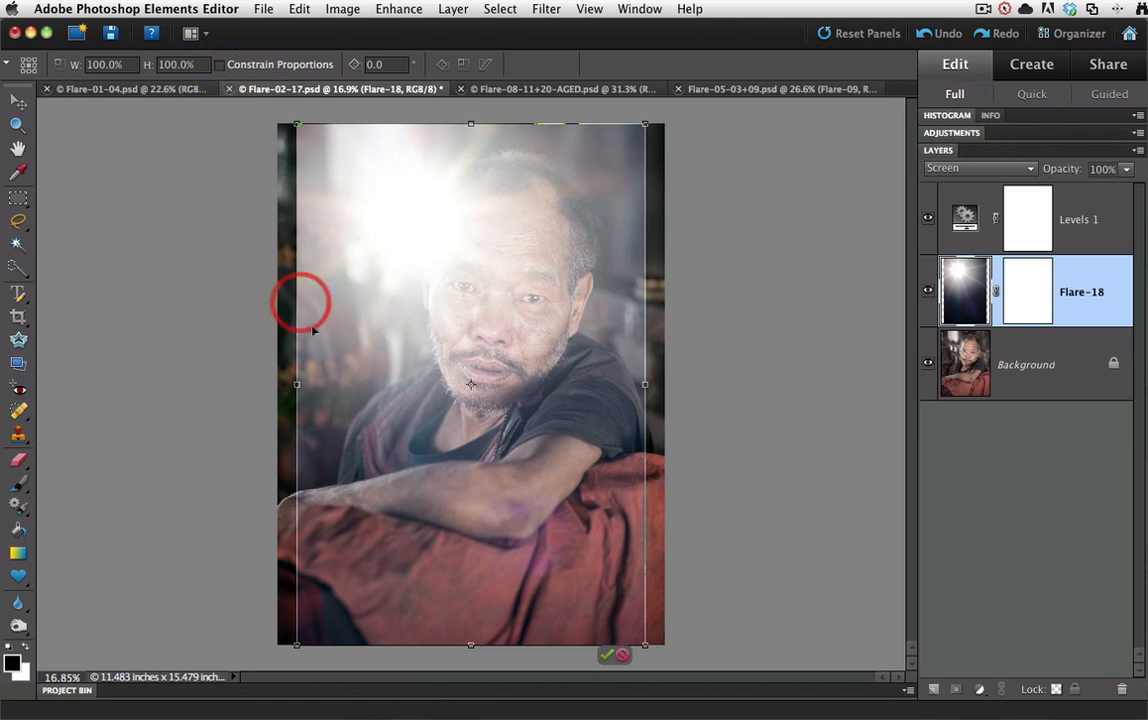
drag(298, 383, 265, 383)
drag(264, 383, 245, 383)
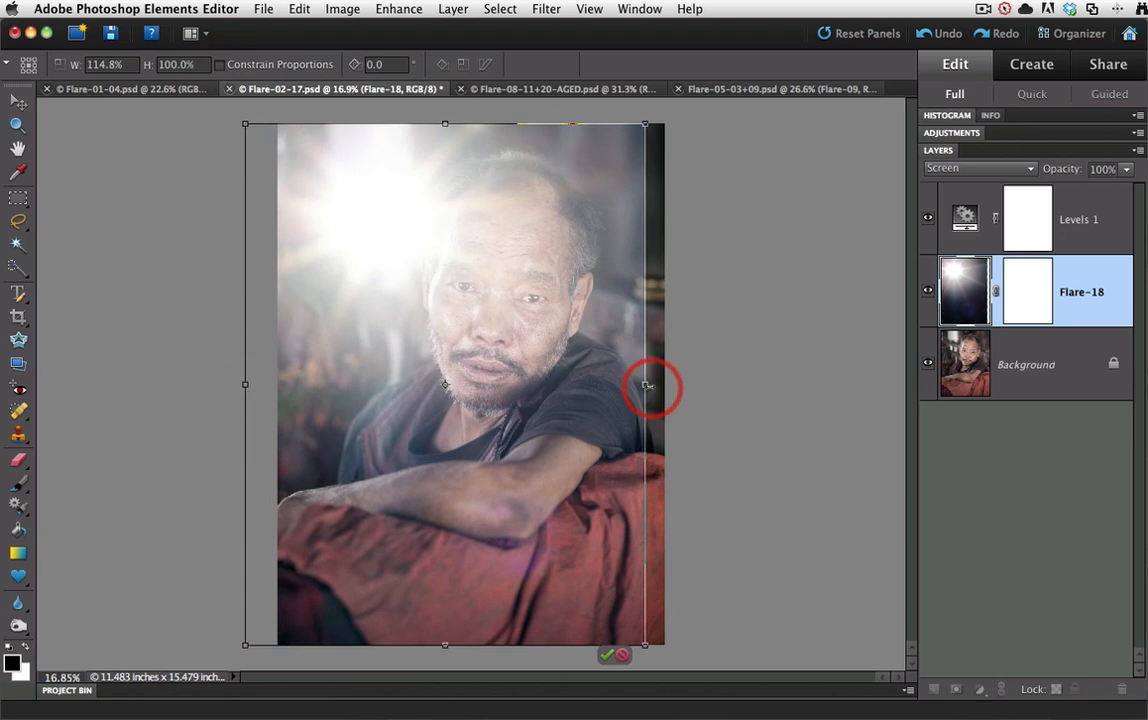
drag(656, 383, 662, 386)
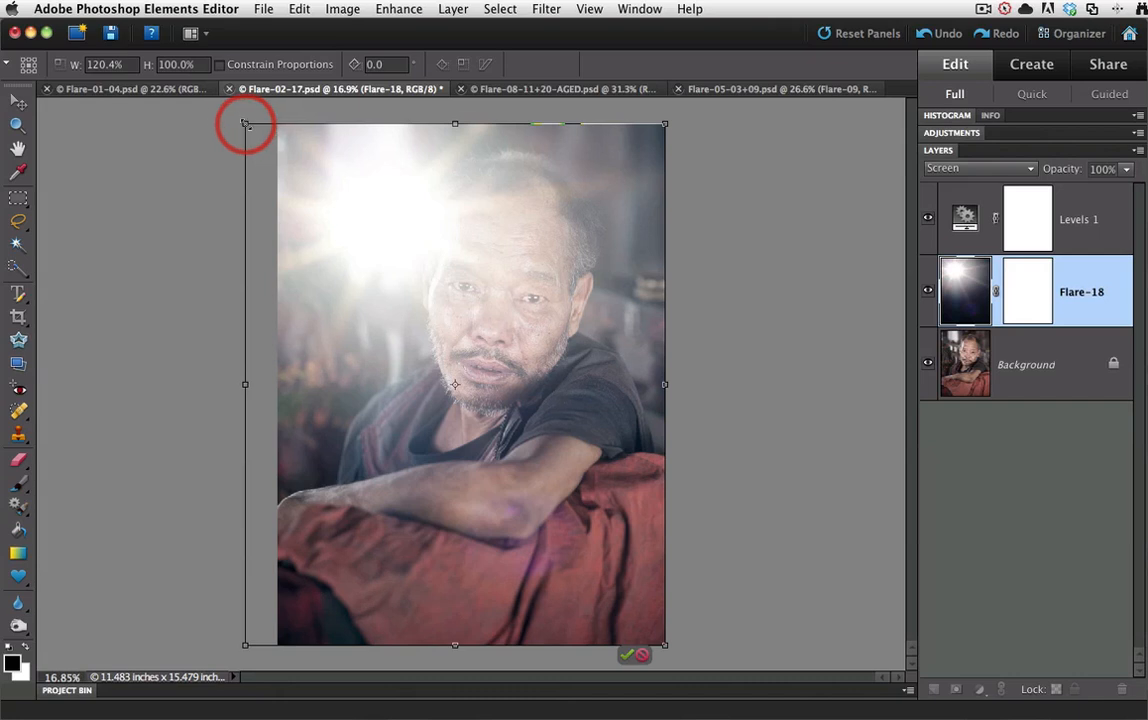
drag(245, 124, 231, 88)
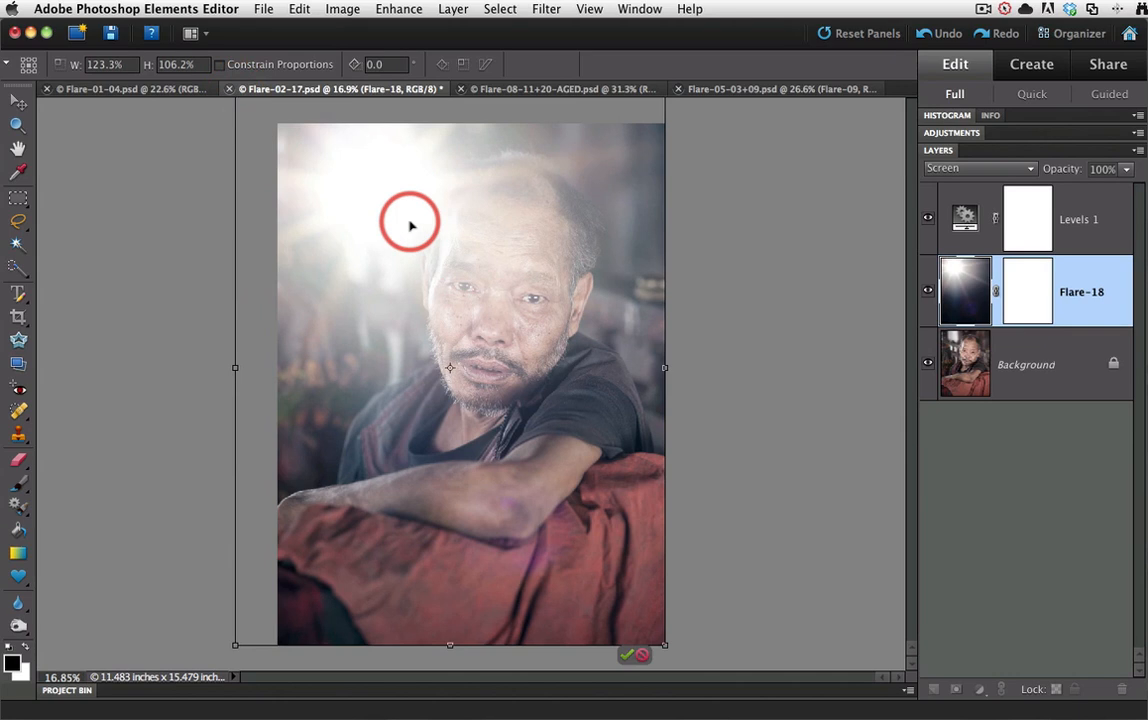
click(626, 656)
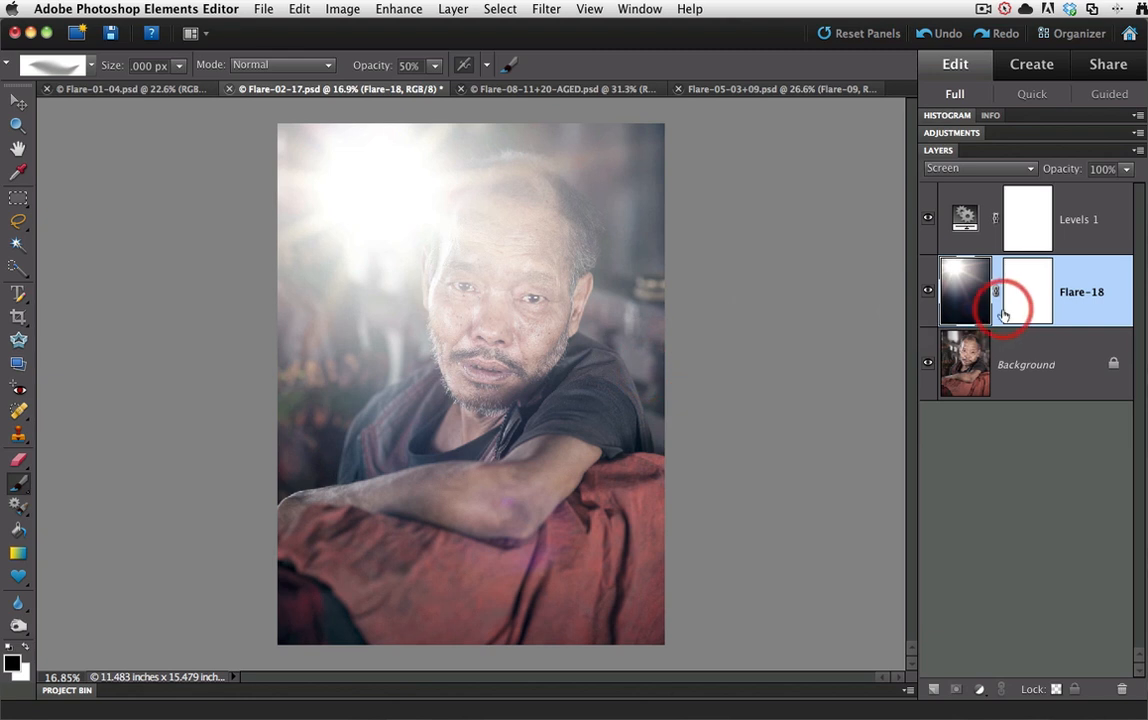
- Paint black at 28% brush opacity on the Flare-18 layer mask over the man's face and shoulder, and compare with the Background alone
click(1030, 300)
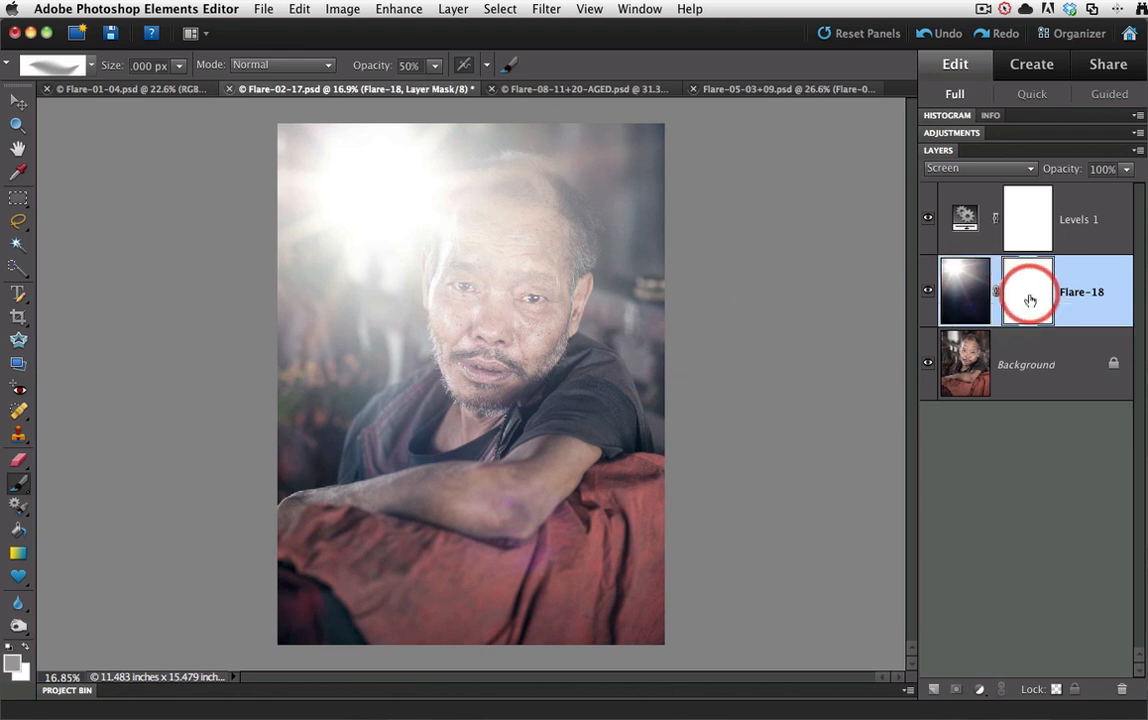
mouse_move(620, 232)
mouse_down()
mouse_move(551, 204)
mouse_move(514, 206)
mouse_move(491, 231)
mouse_move(482, 294)
mouse_move(509, 298)
mouse_move(539, 207)
mouse_move(481, 250)
mouse_move(491, 318)
mouse_move(535, 264)
mouse_move(493, 234)
mouse_move(488, 356)
mouse_move(510, 346)
mouse_move(176, 525)
mouse_up()
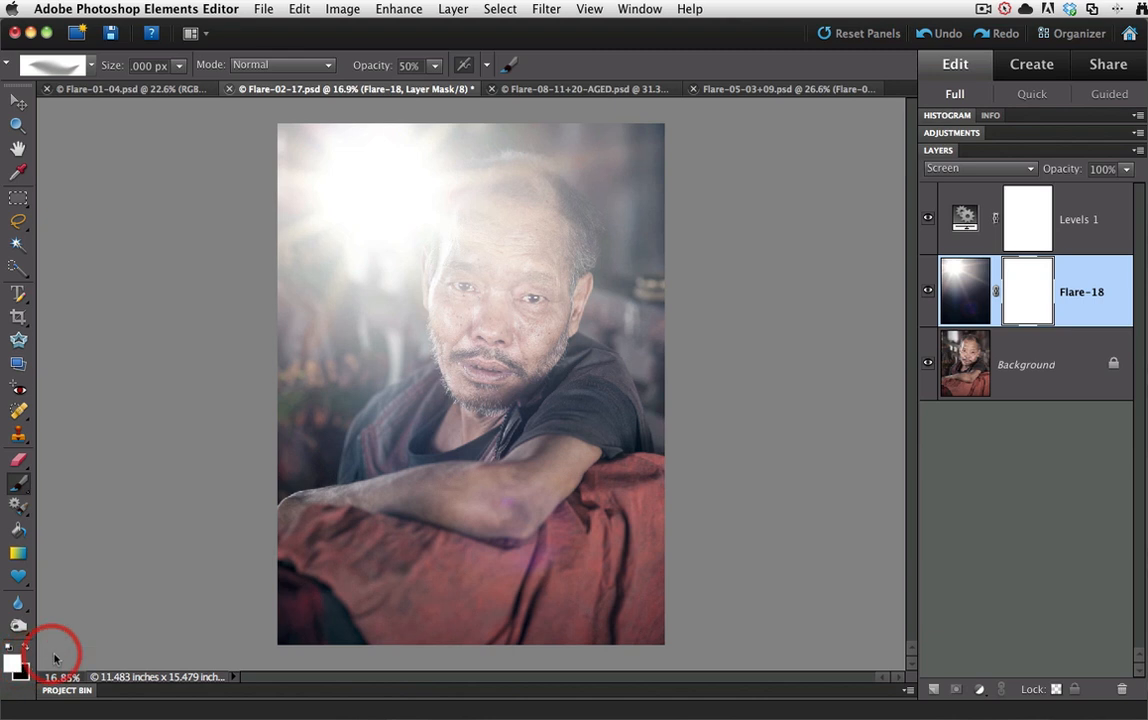
key(x)
drag(127, 617, 512, 275)
mouse_move(435, 65)
mouse_down()
mouse_move(435, 88)
mouse_move(415, 88)
mouse_up()
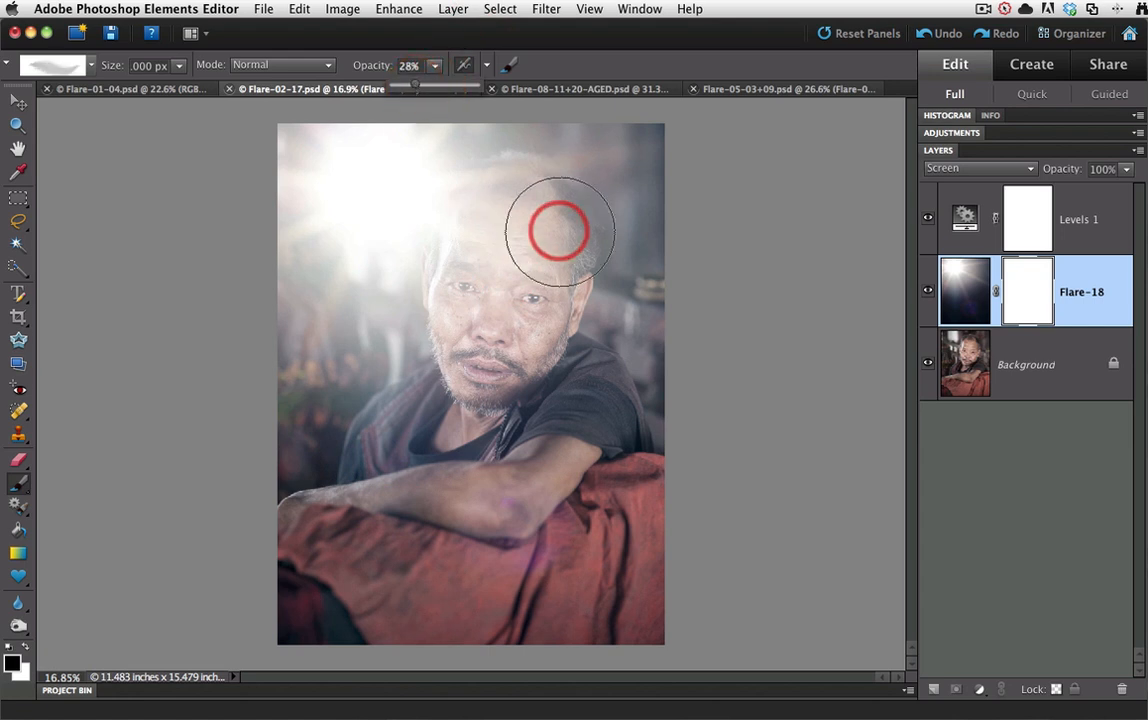
mouse_move(546, 225)
mouse_down()
mouse_move(503, 206)
mouse_move(486, 257)
mouse_move(493, 353)
mouse_move(490, 226)
mouse_move(481, 246)
mouse_move(482, 330)
mouse_move(524, 236)
mouse_move(517, 215)
mouse_move(491, 235)
mouse_move(480, 323)
mouse_move(486, 236)
mouse_move(496, 229)
mouse_move(484, 372)
mouse_move(517, 317)
mouse_move(524, 346)
mouse_move(564, 255)
mouse_move(517, 208)
mouse_move(500, 213)
mouse_move(548, 239)
mouse_move(522, 327)
mouse_move(432, 431)
mouse_move(382, 455)
mouse_up()
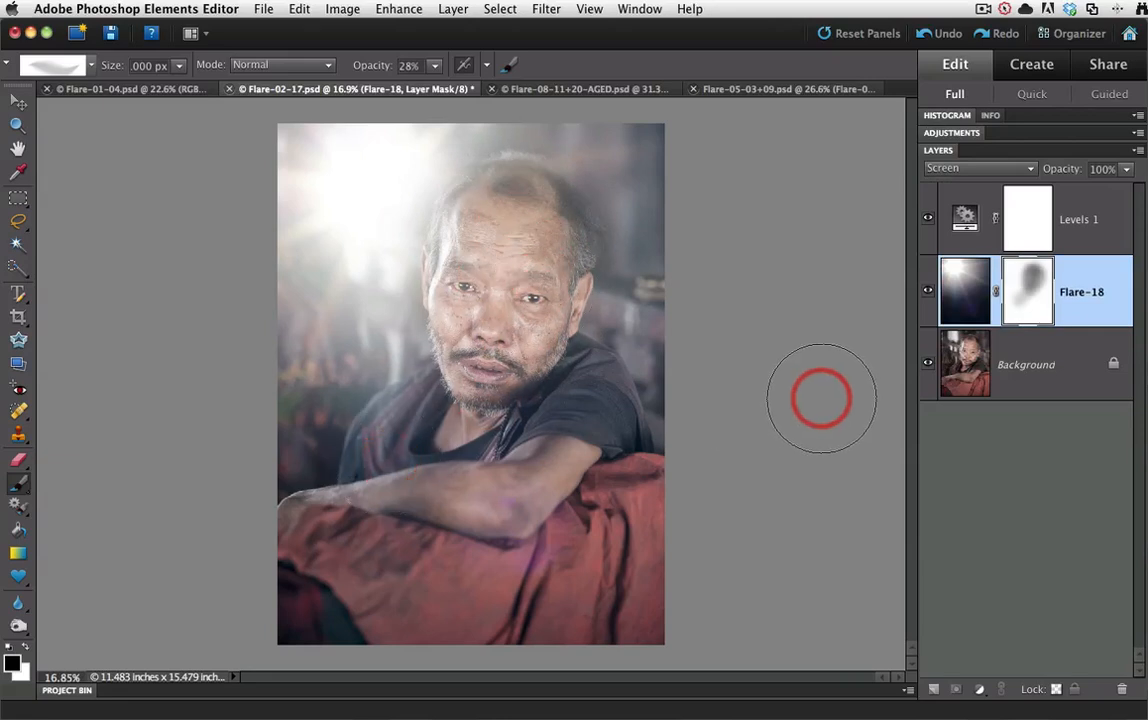
alt+click(928, 368)
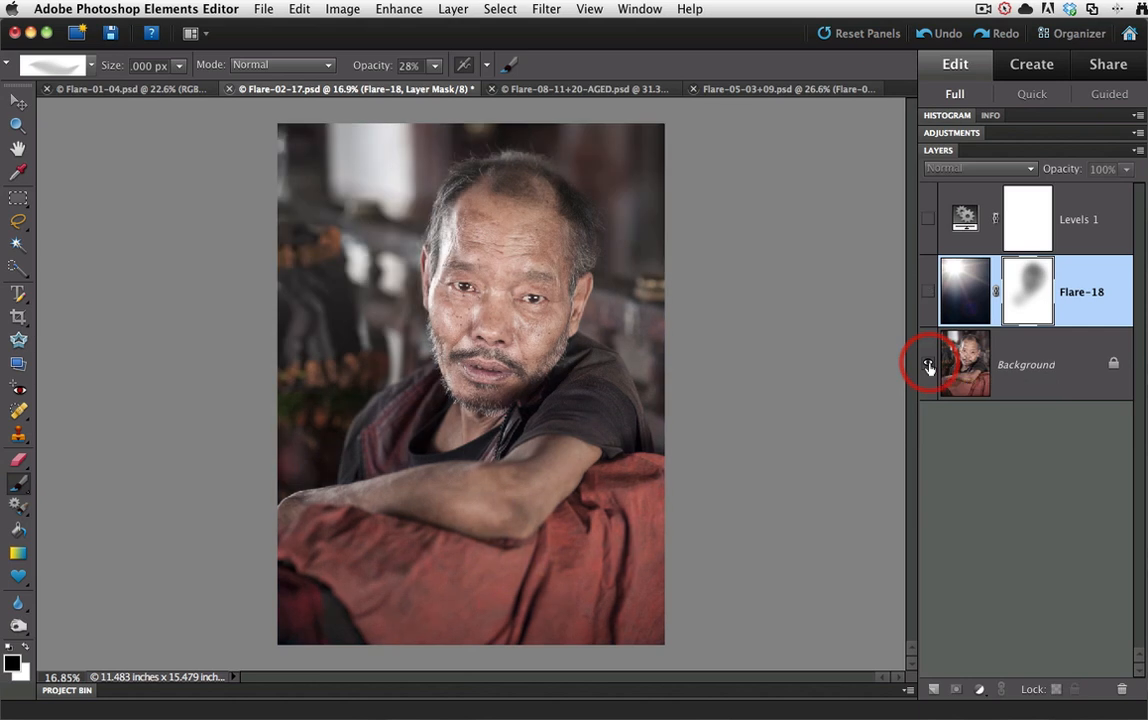
alt+click(928, 368)
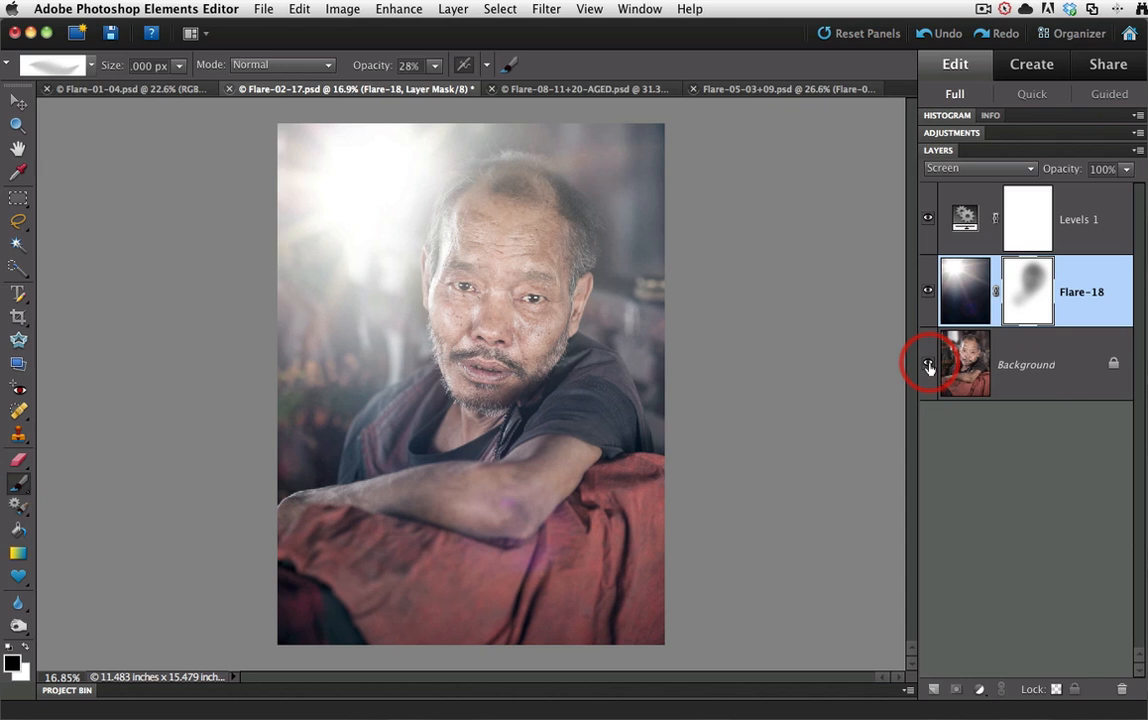
- Bring up Flare-08-11+20-AGED.psd and delete the selected hidden flare and adjustment layers above the Background
click(590, 90)
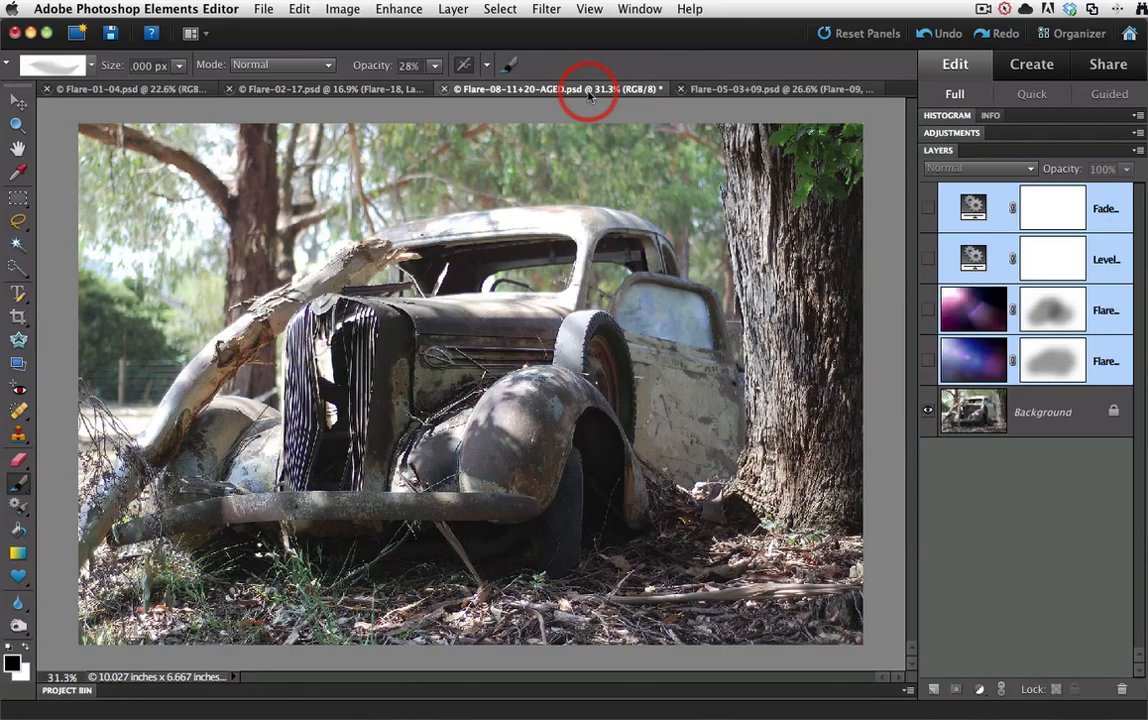
right_click(993, 210)
click(1012, 270)
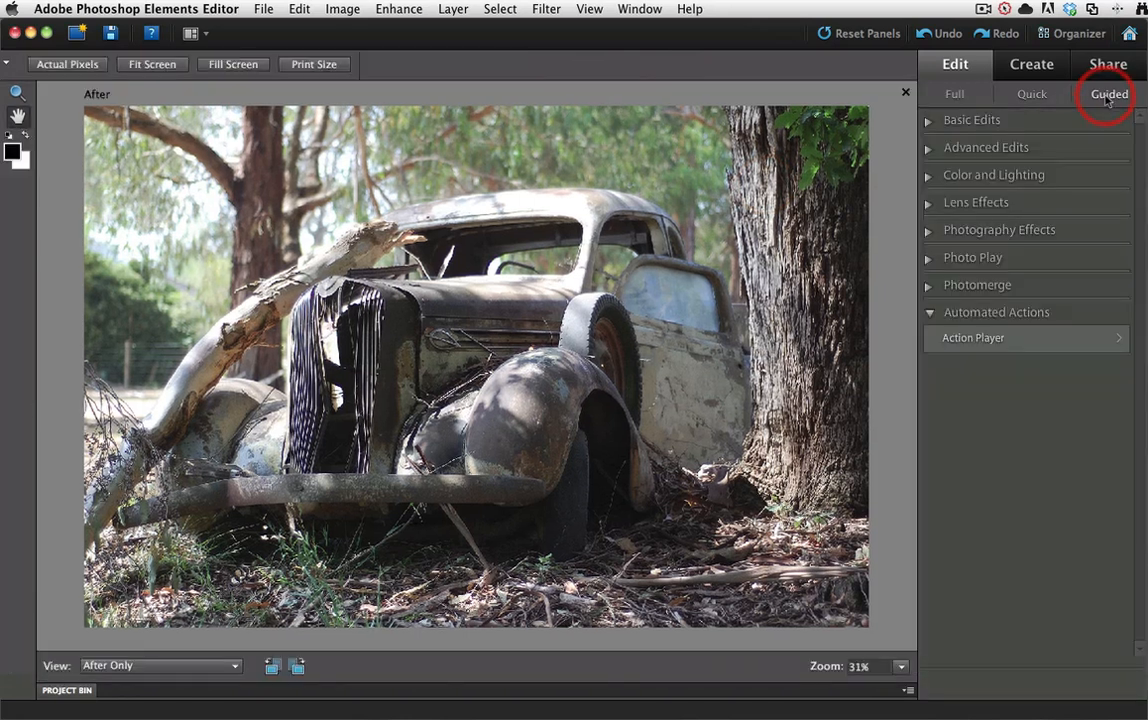
- Run the Double Flare + Aged Photo Look action on the old car photo from the guided Action Player, continuing to the flare file selection
click(955, 340)
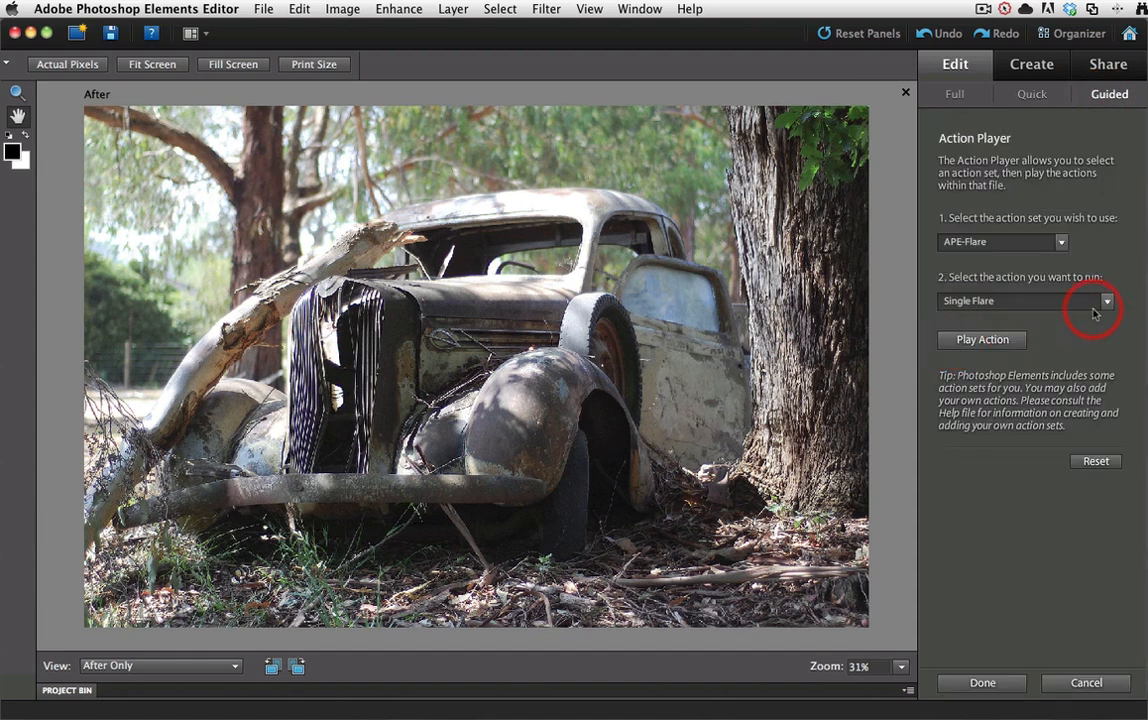
drag(1108, 303, 1021, 371)
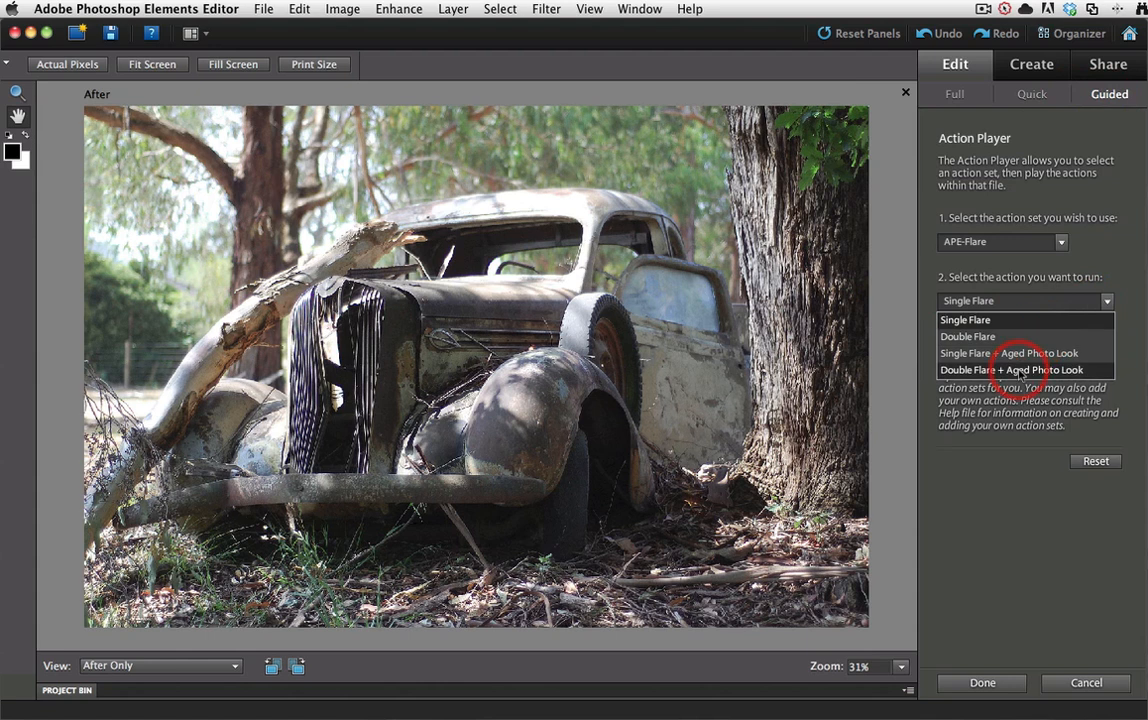
drag(1019, 375, 1019, 375)
click(993, 345)
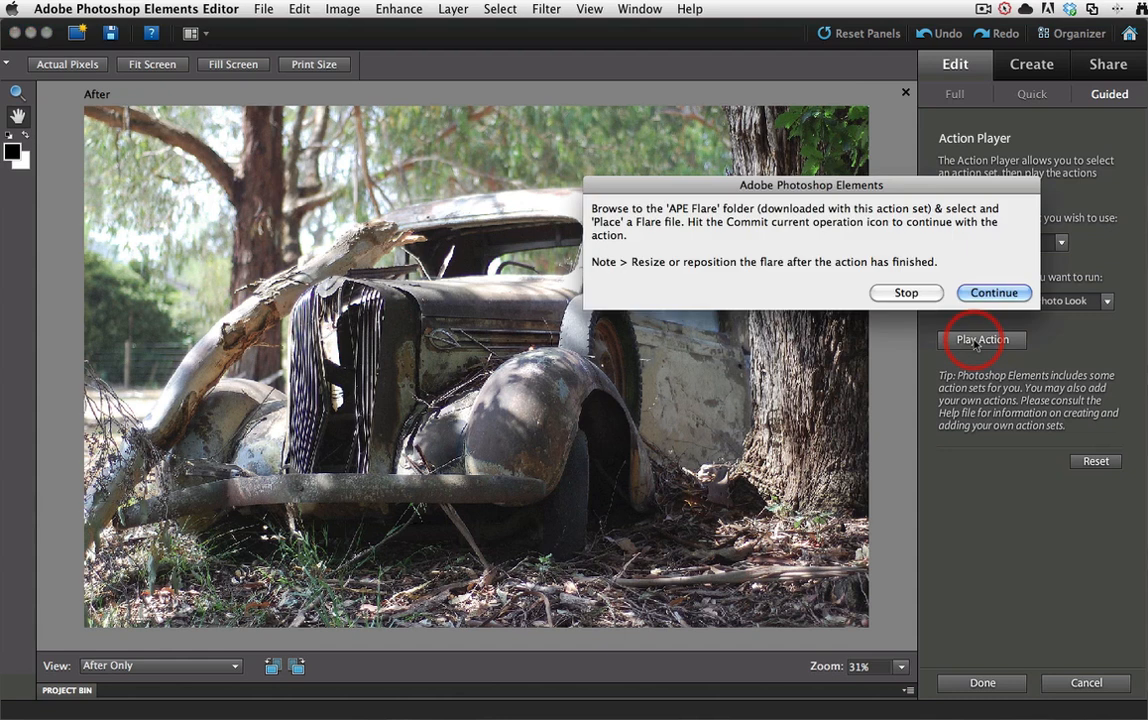
click(994, 292)
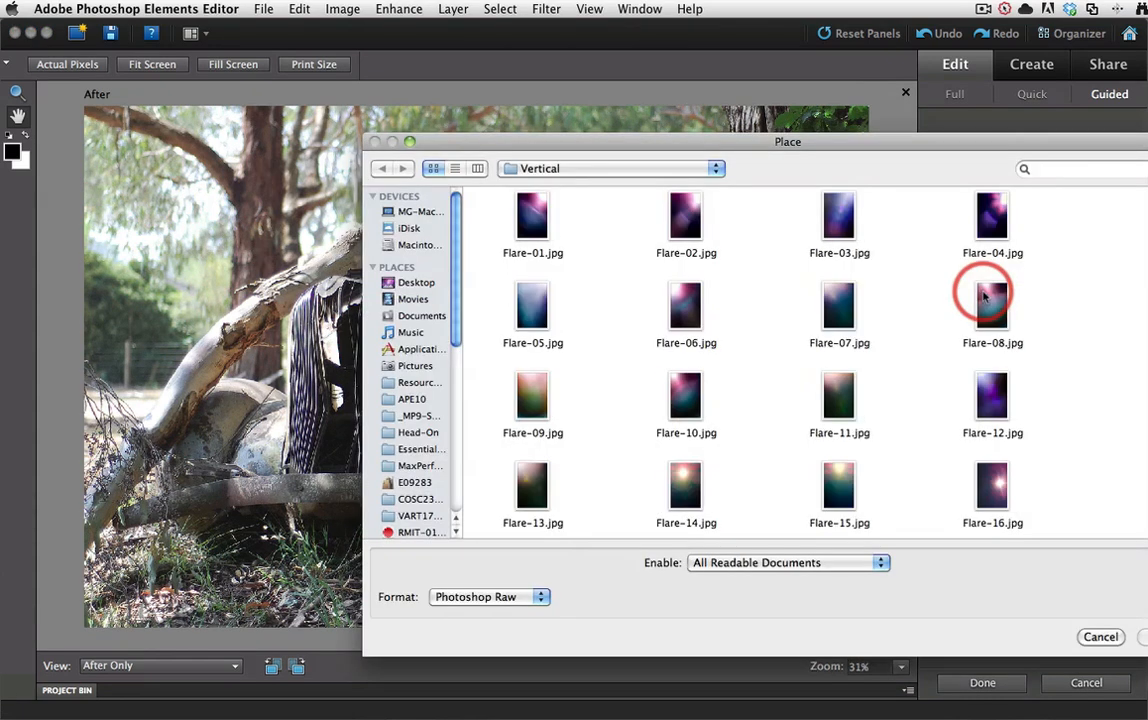
- Place Flare-01.jpg from the Horizontal subfolder of ESP-Flare as the first flare on the car photo and commit it
click(715, 169)
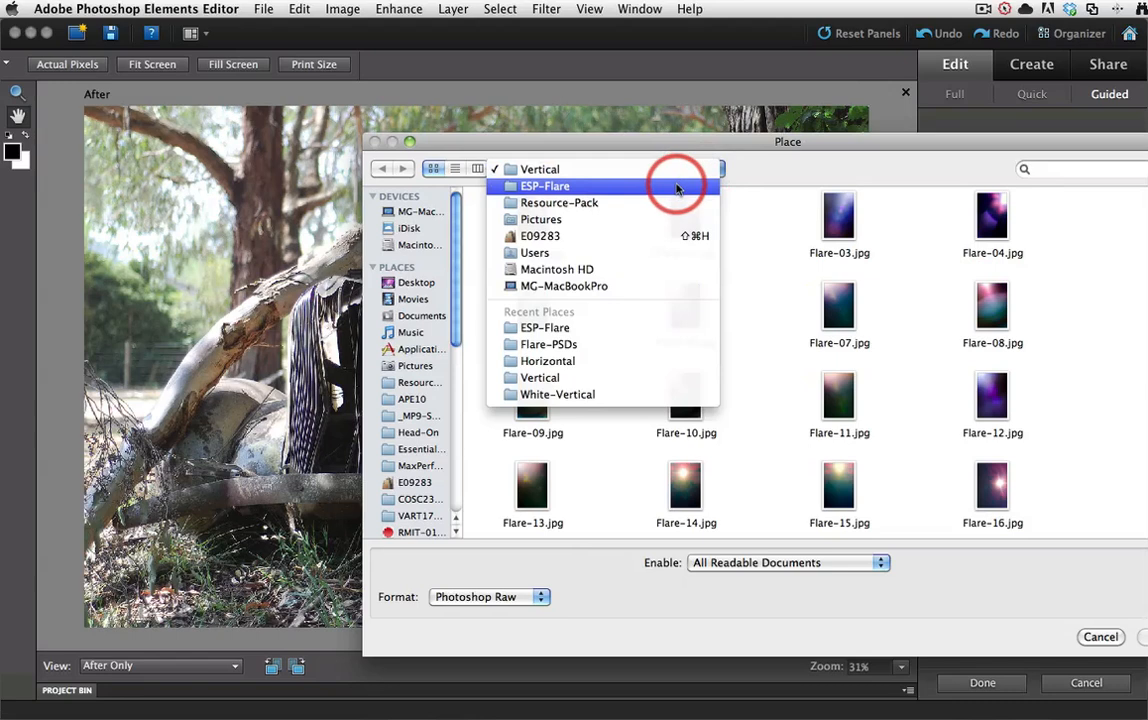
click(692, 185)
double_click(541, 208)
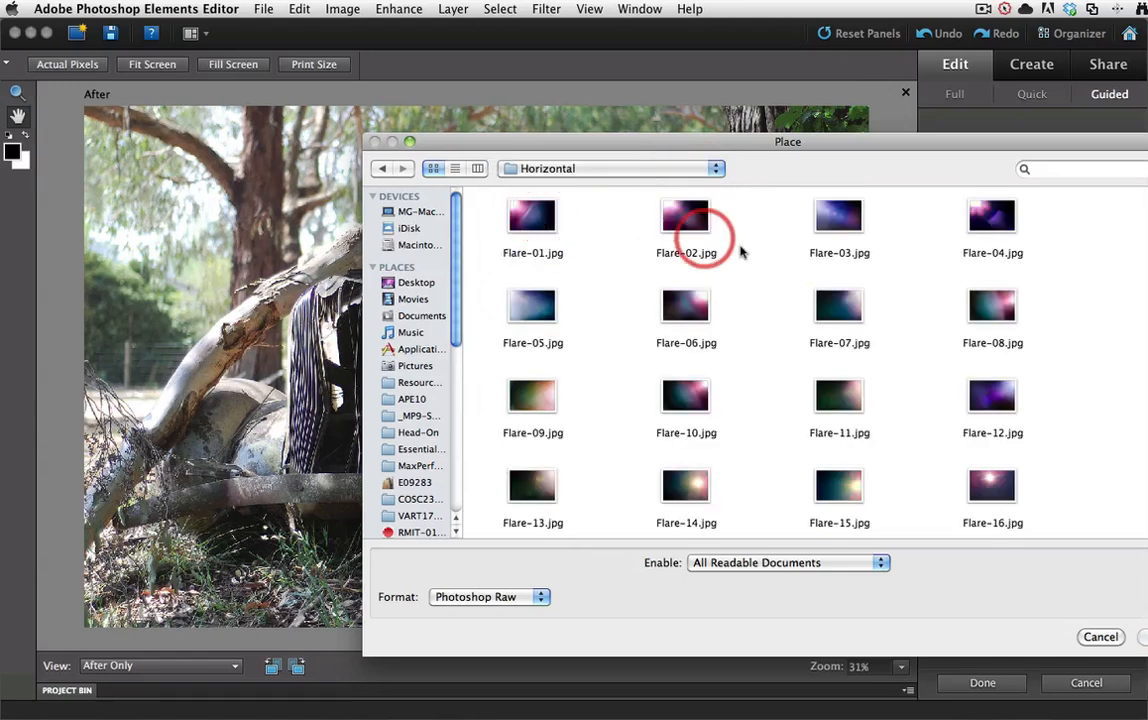
drag(879, 143, 814, 129)
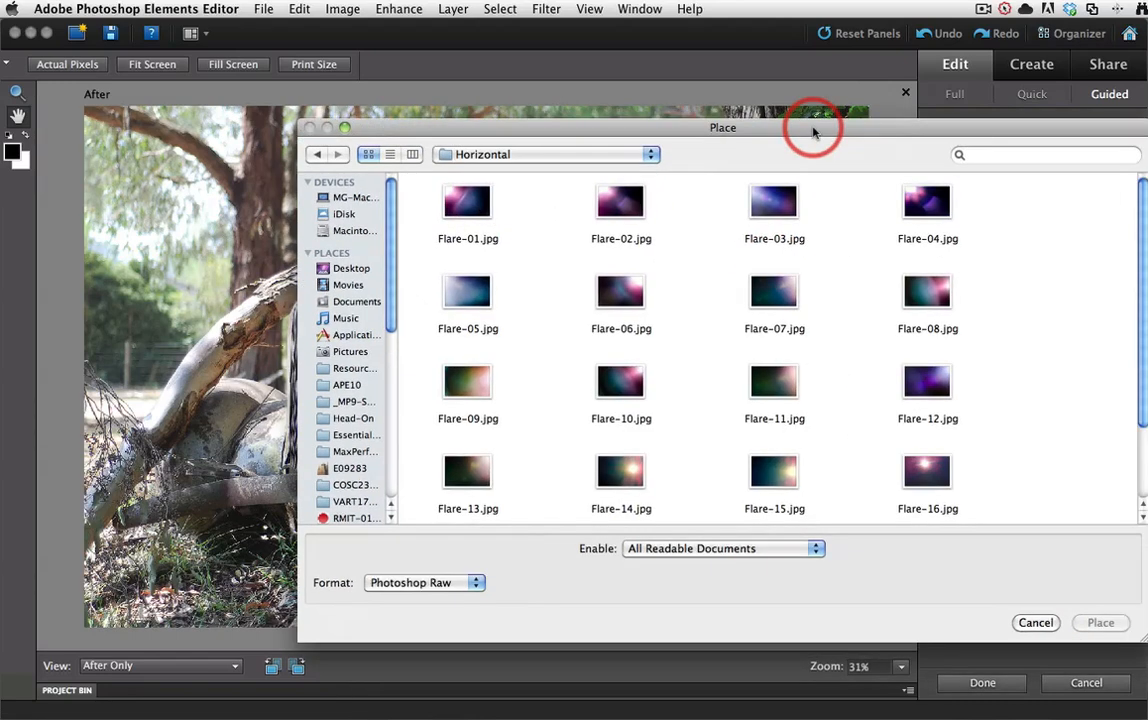
click(472, 205)
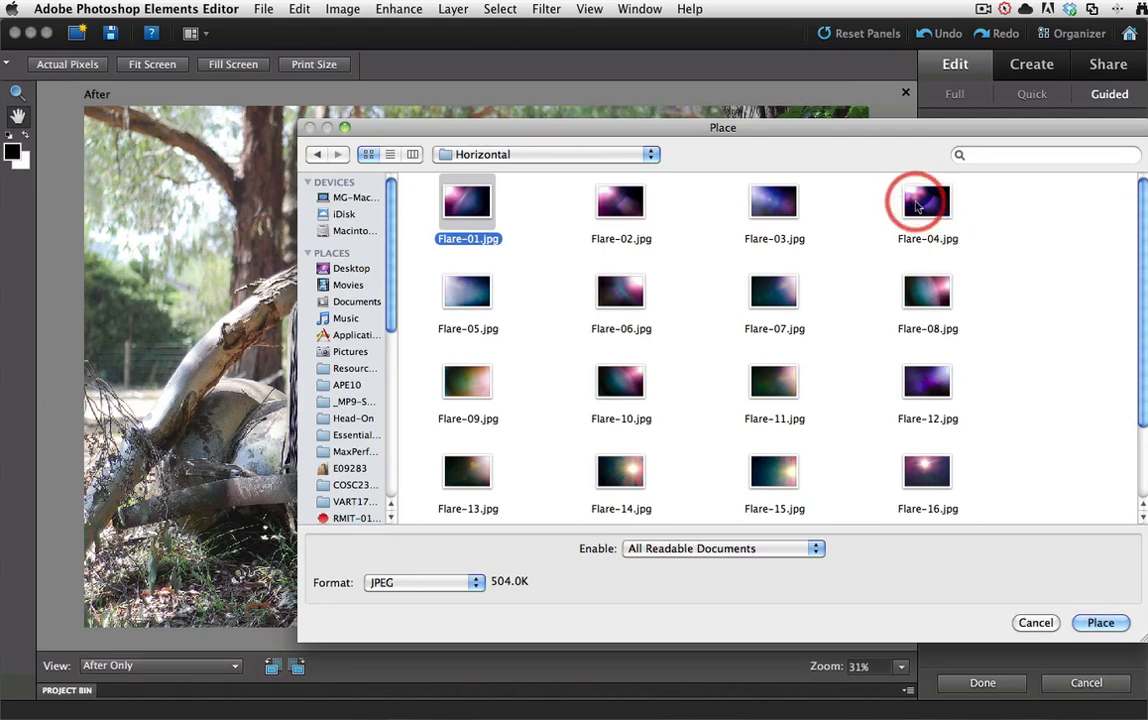
click(1099, 623)
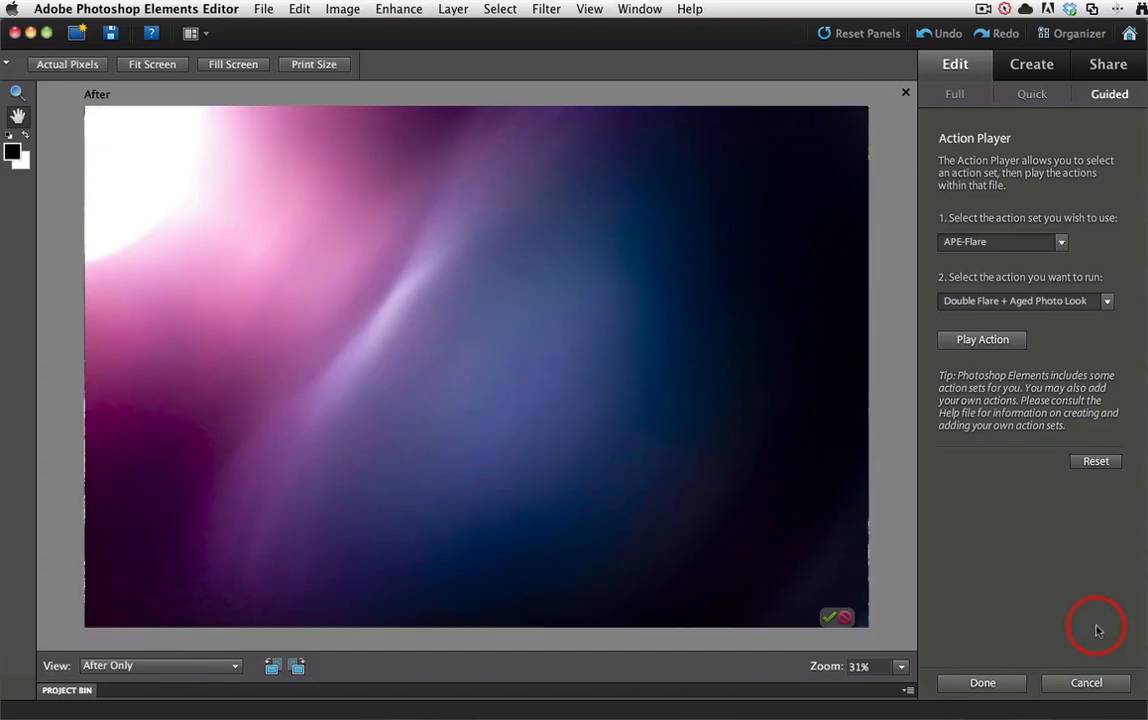
click(828, 619)
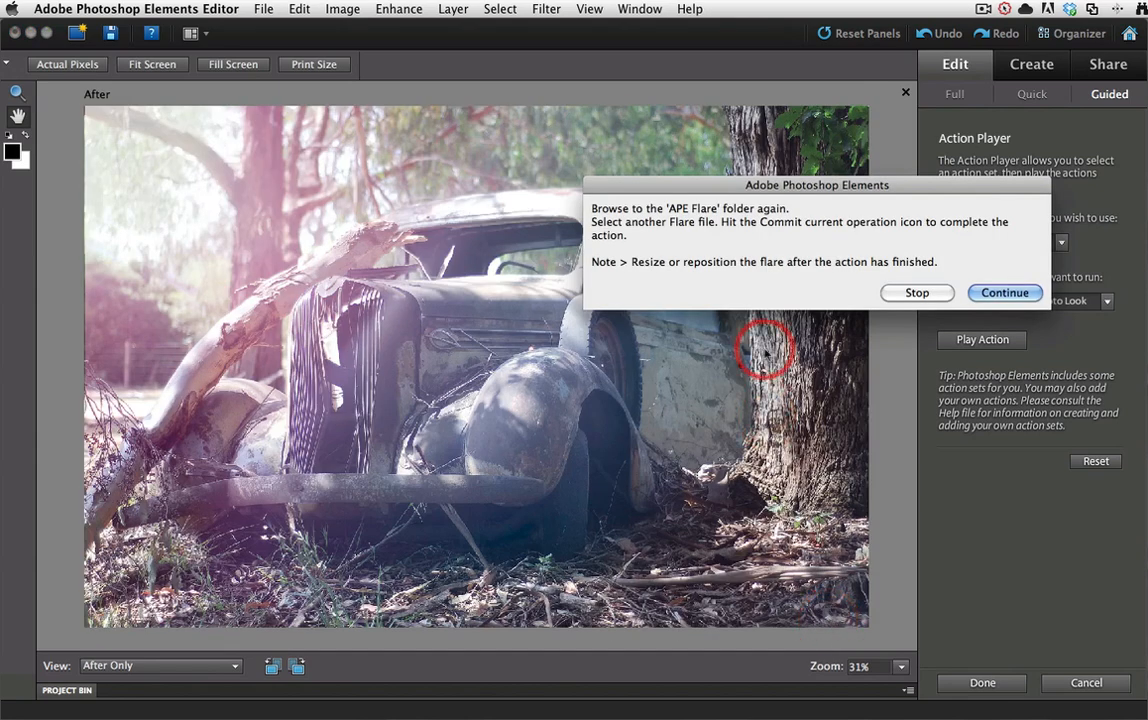
- Continue the action, place Flare-03.jpg from the Horizontal folder as the second flare, commit it and finish the action
click(988, 294)
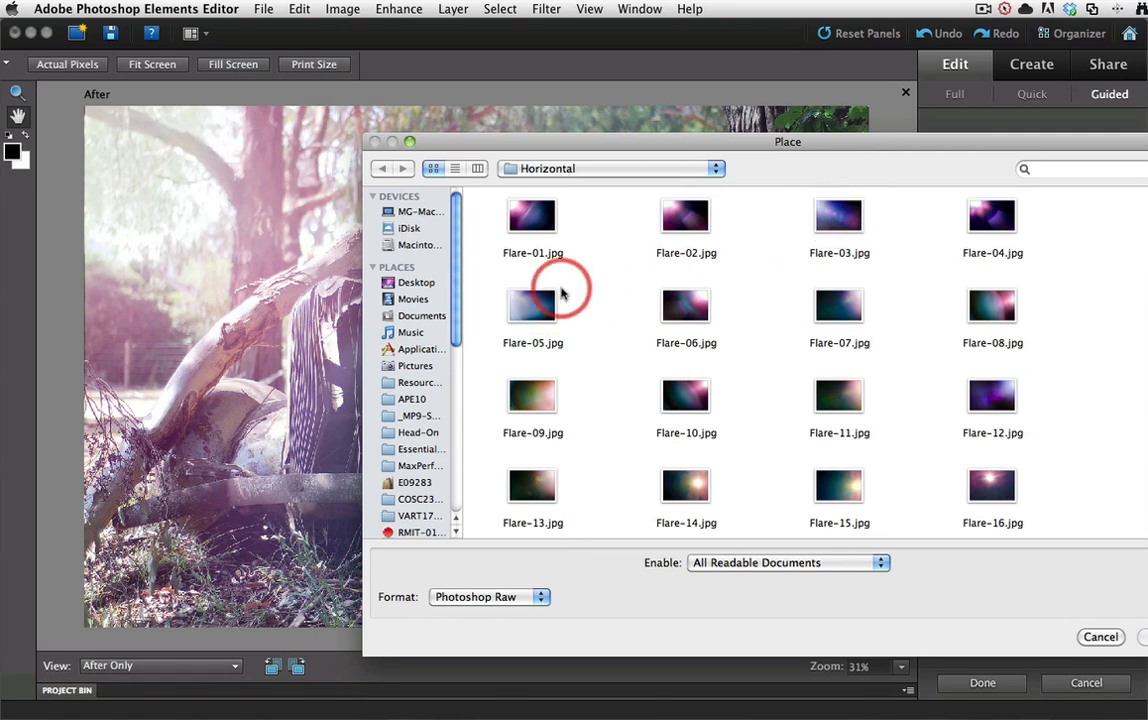
click(838, 222)
click(1143, 637)
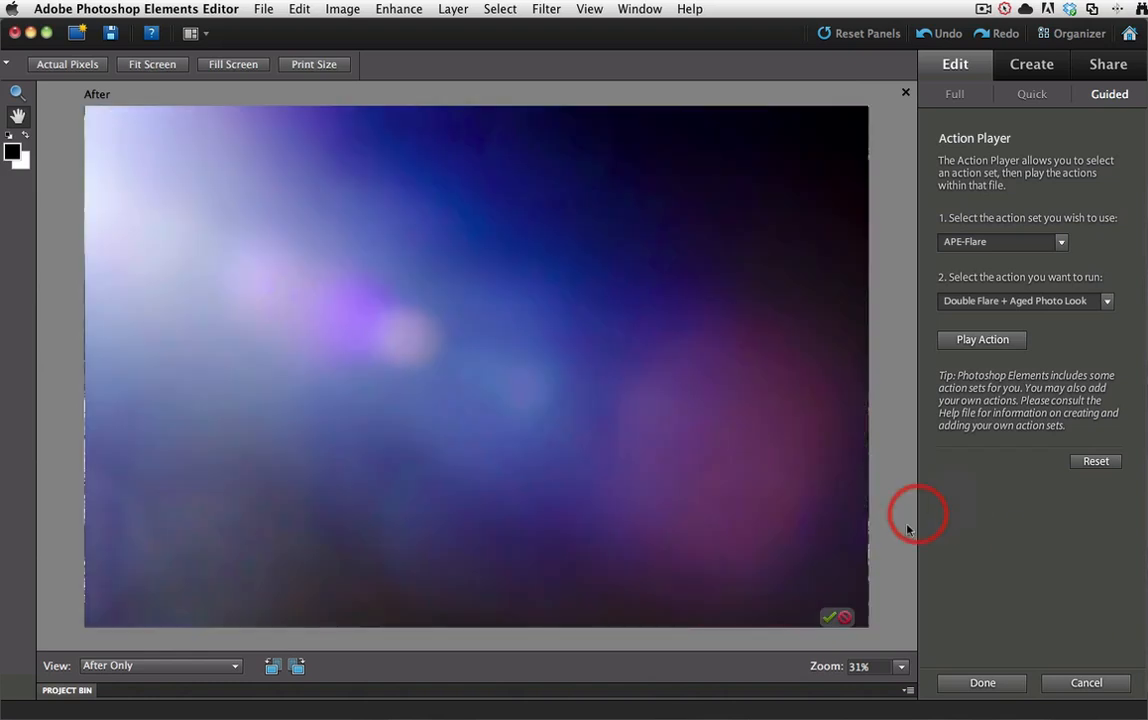
click(827, 617)
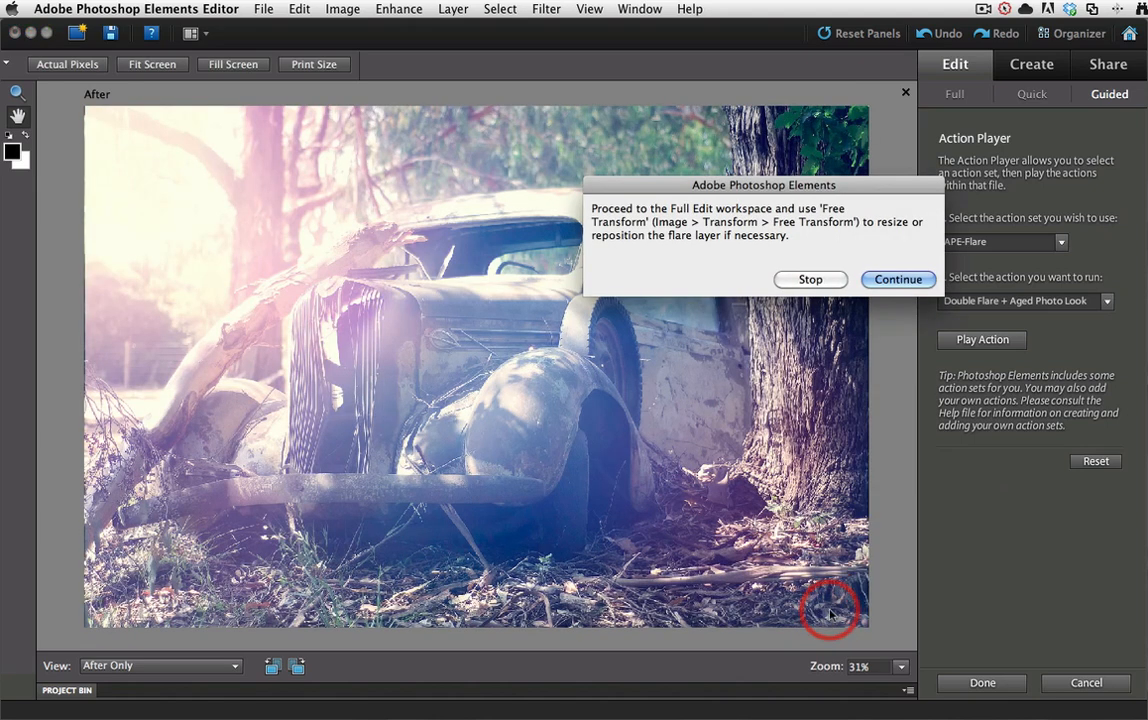
click(874, 280)
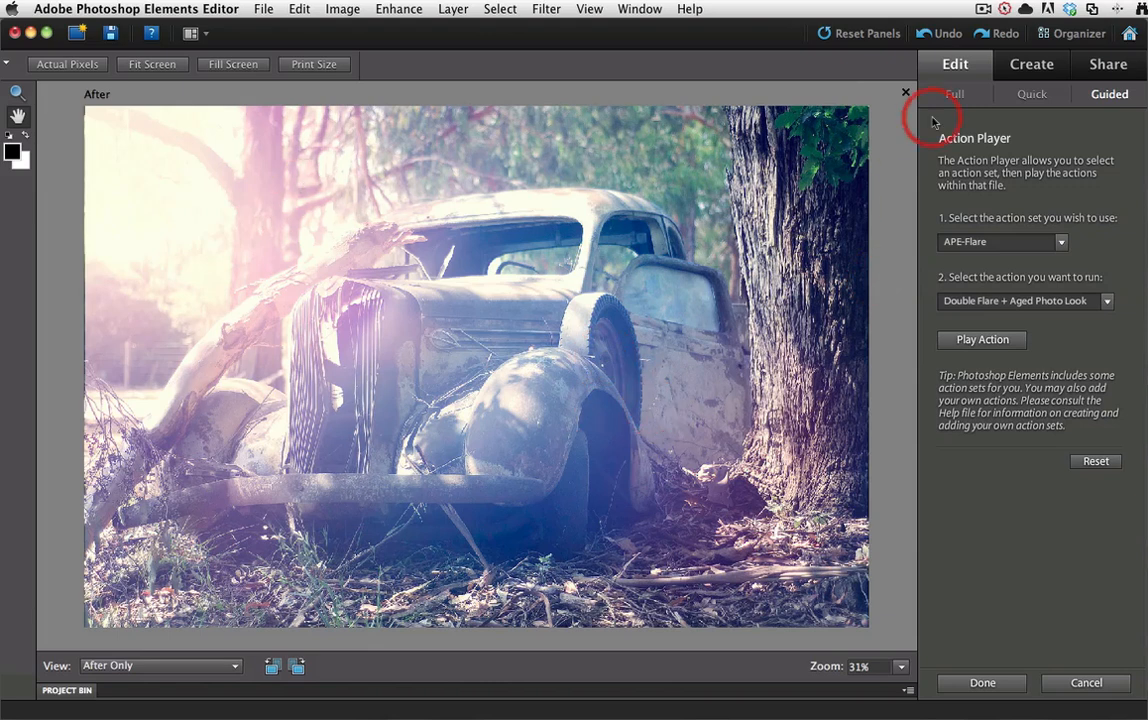
- In the Full Edit workspace, free-transform both flare layers together to about 102% width so they extend past both sides of the photo
click(957, 95)
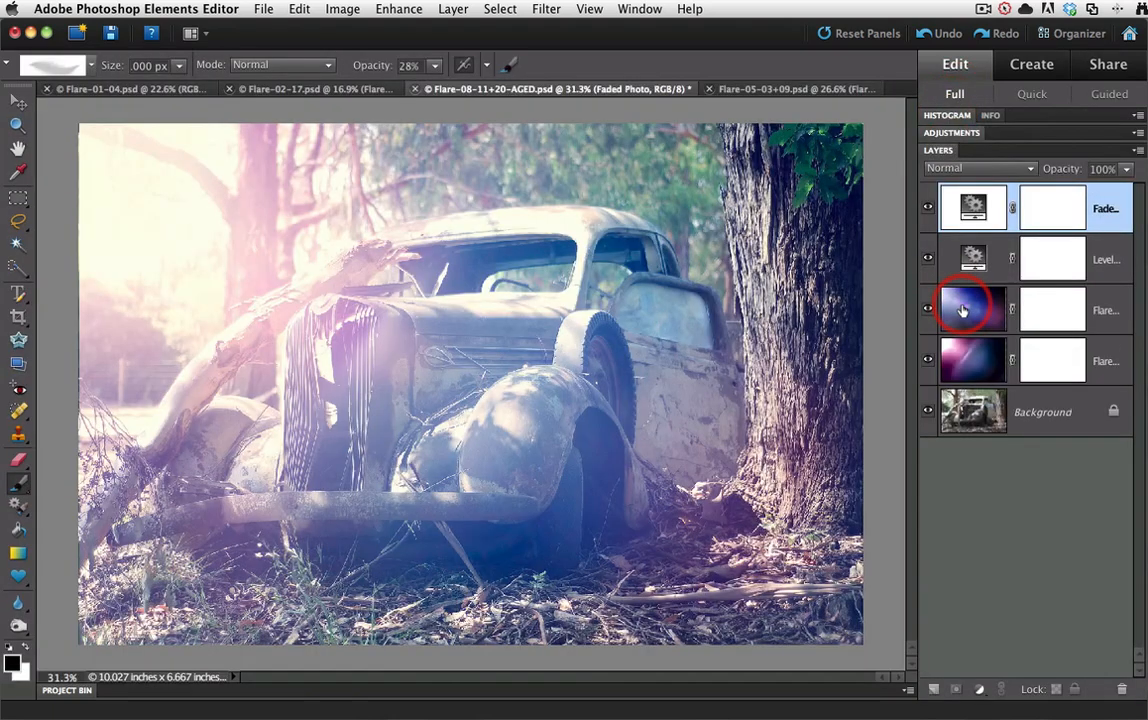
click(964, 311)
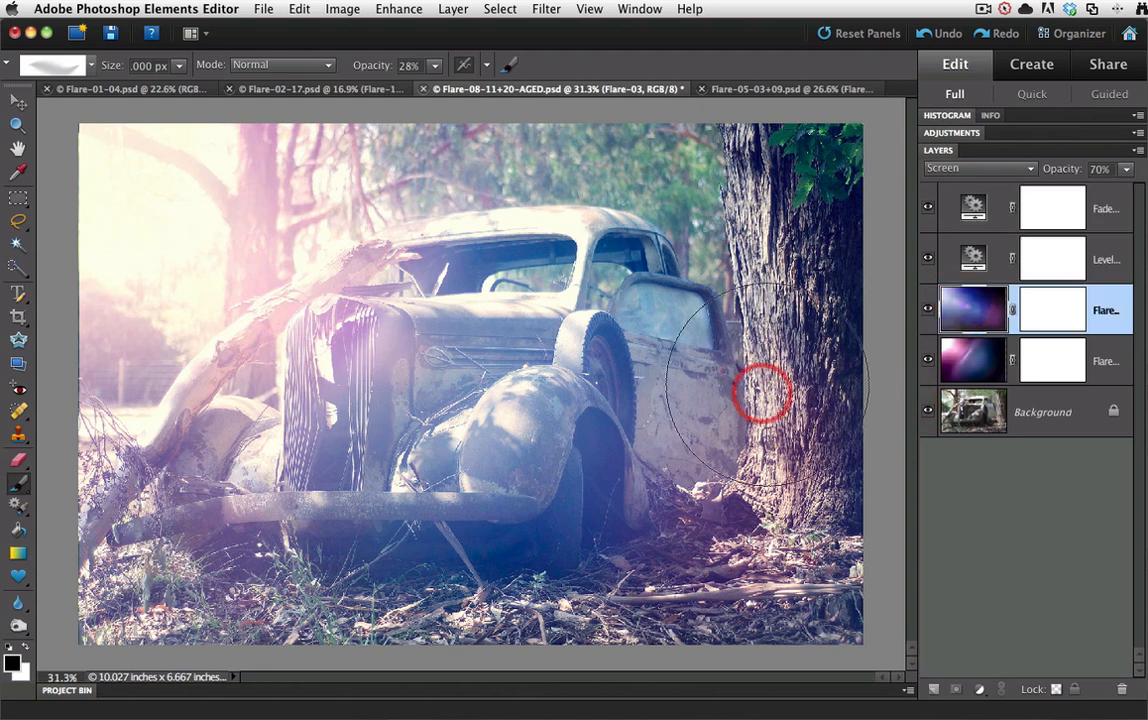
shift+click(967, 361)
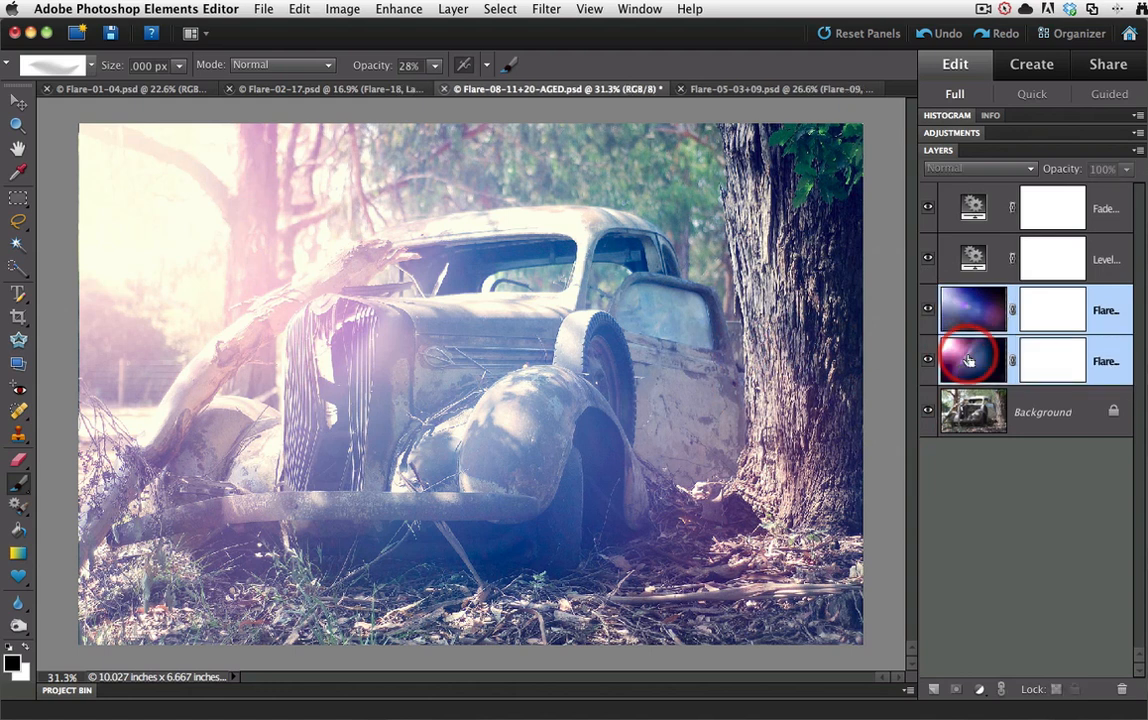
key(super+t)
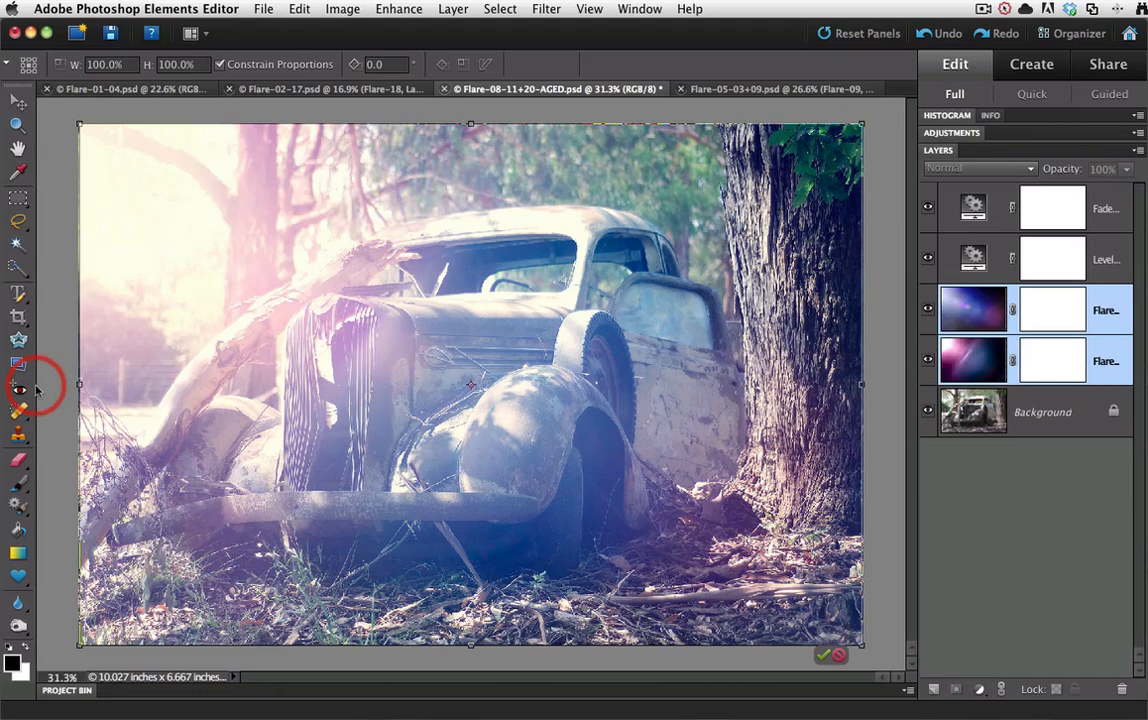
drag(77, 384, 70, 384)
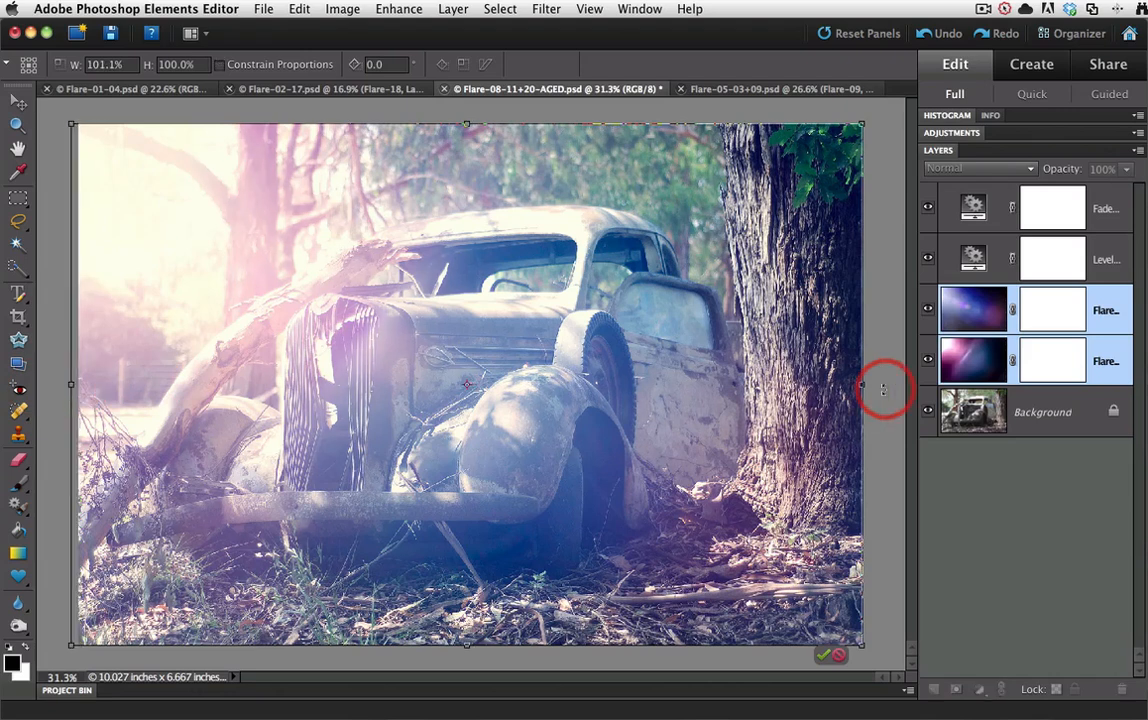
drag(862, 385, 871, 385)
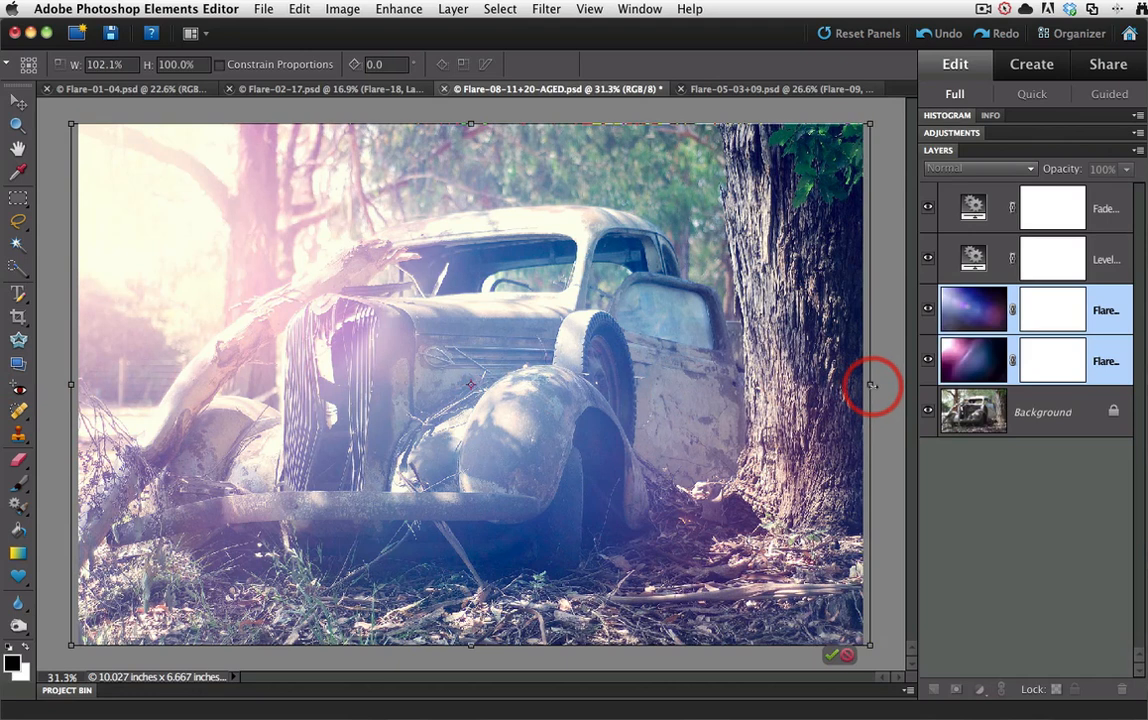
click(831, 655)
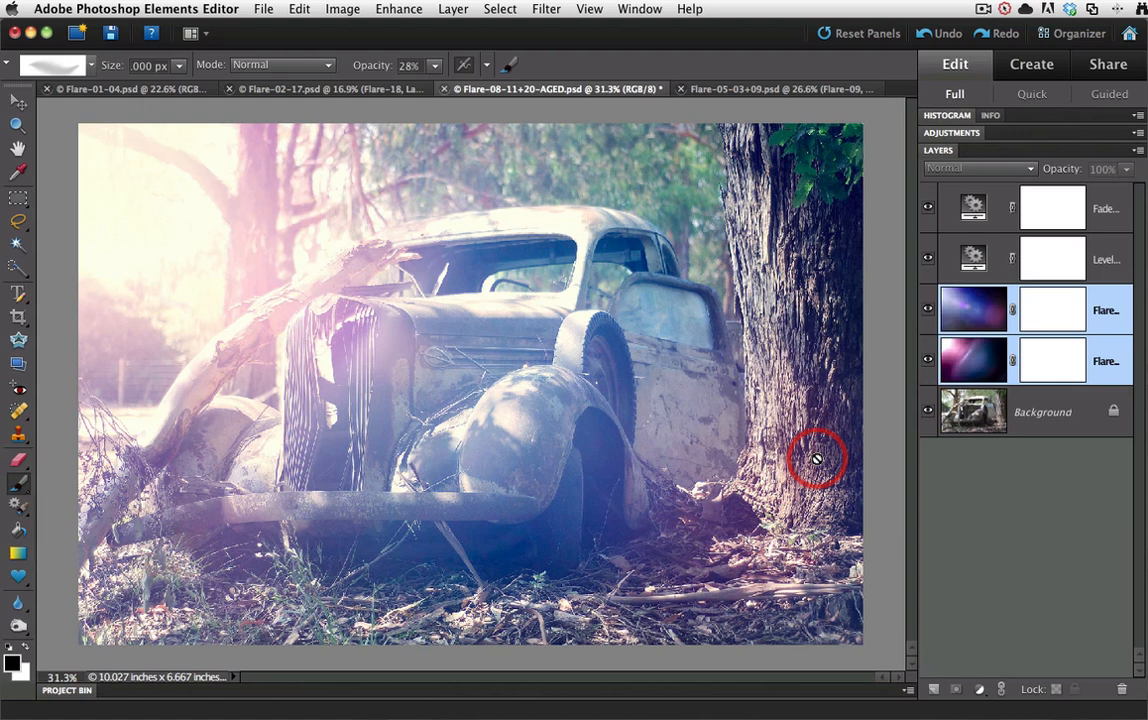
- Bring up Flare-05-03+09.psd and compare the landscape with the Levels 1 layer mask disabled and re-enabled
click(796, 94)
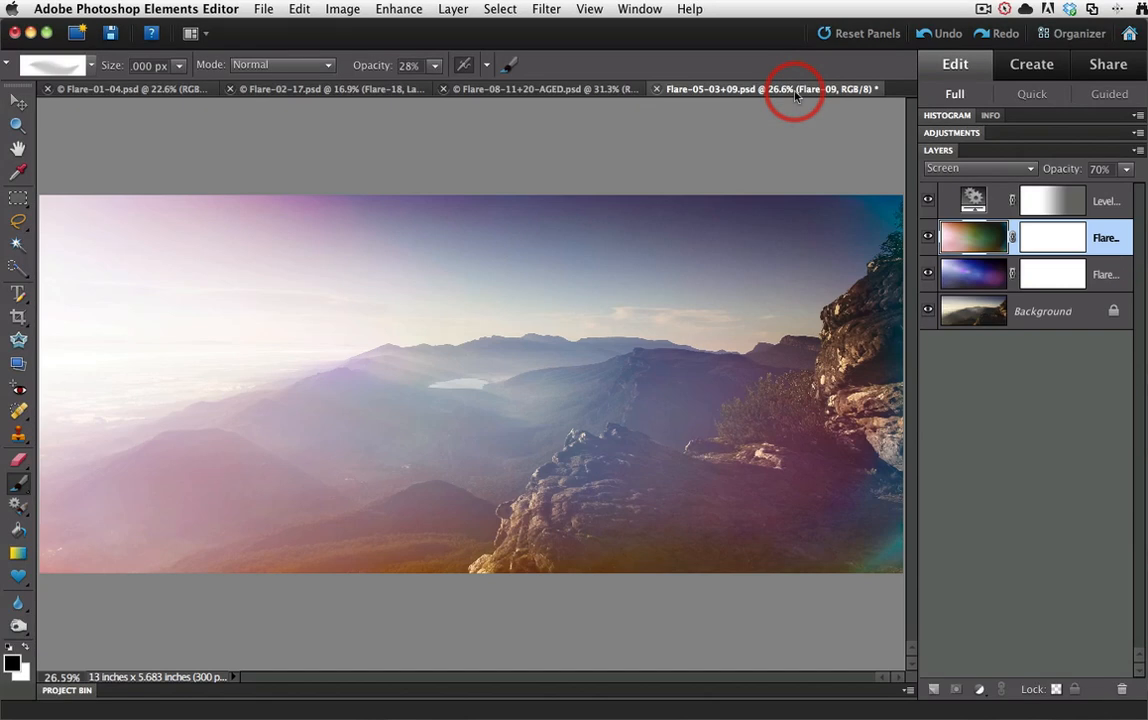
click(1070, 203)
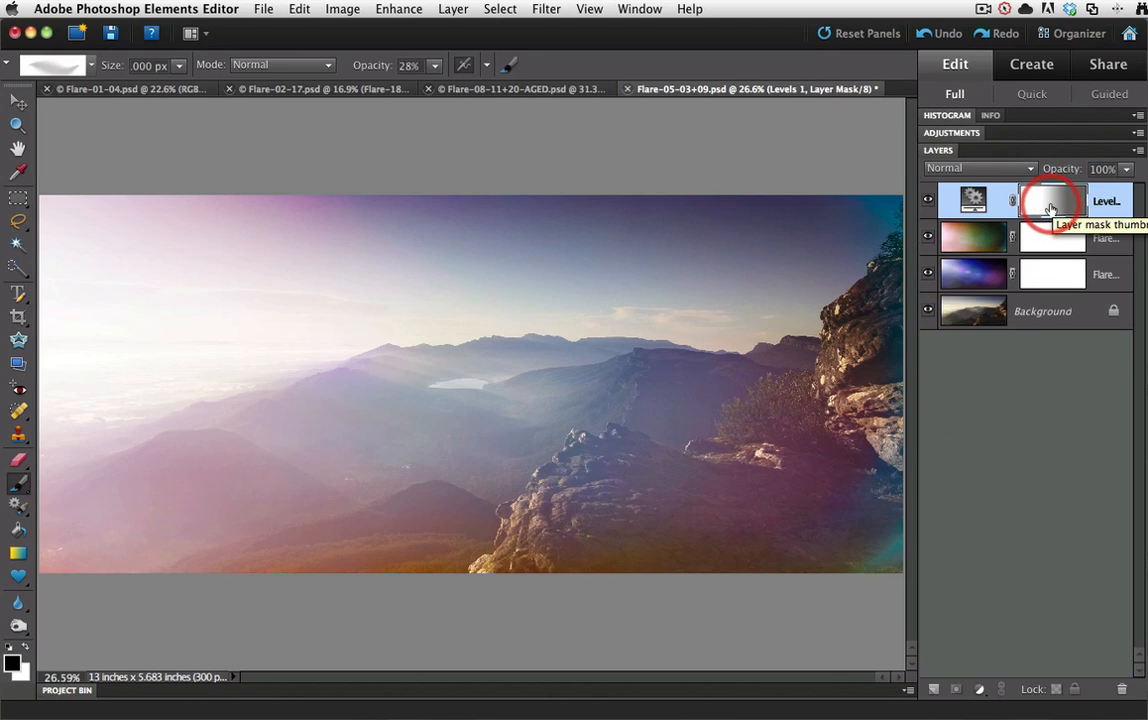
shift+click(1049, 206)
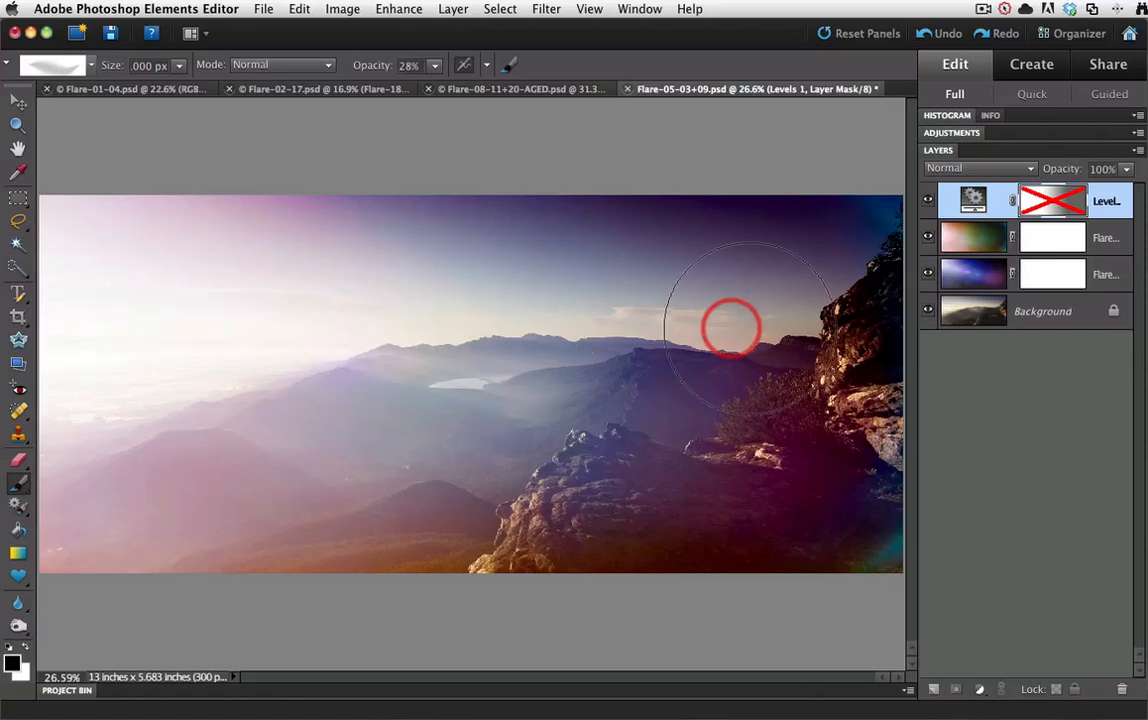
shift+click(1053, 203)
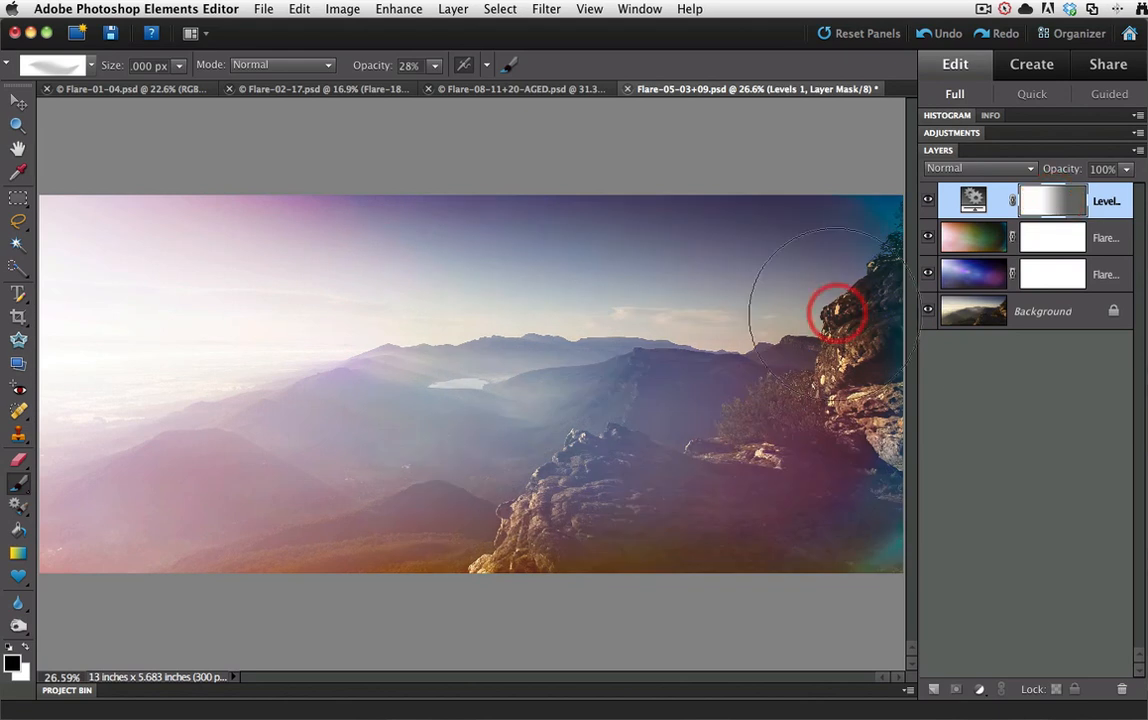
drag(838, 307, 880, 315)
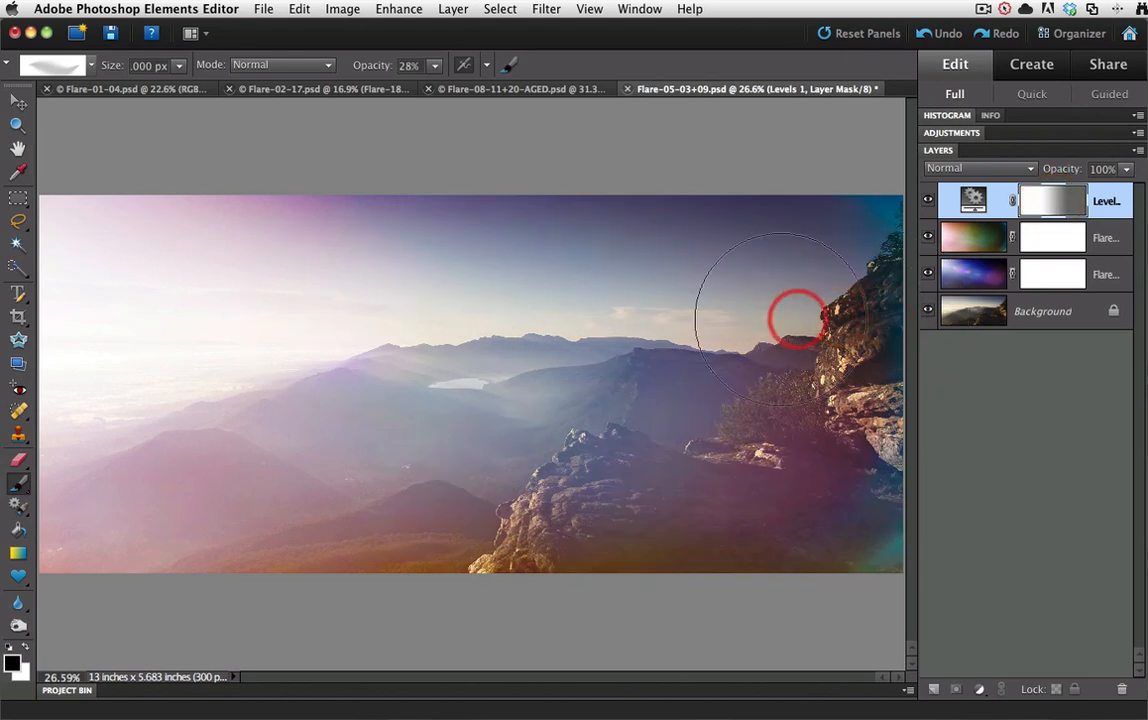